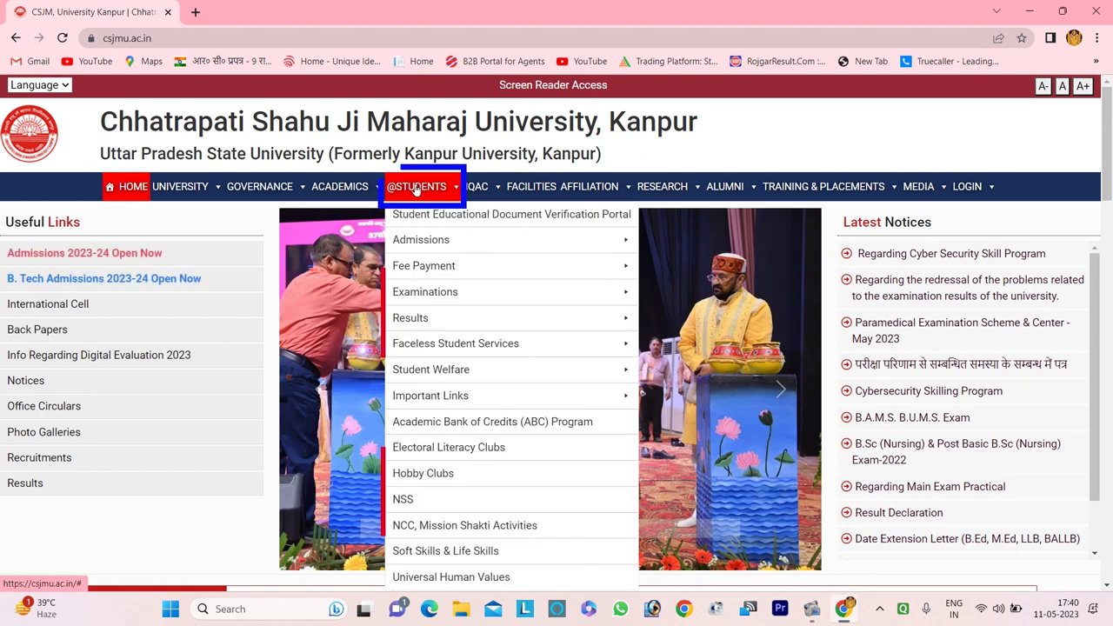
# - Open the Degree / Marksheet / Provisional / Migration / Transcript login under Faceless Student Services and go to new account registration
pyautogui.moveTo(453, 345)
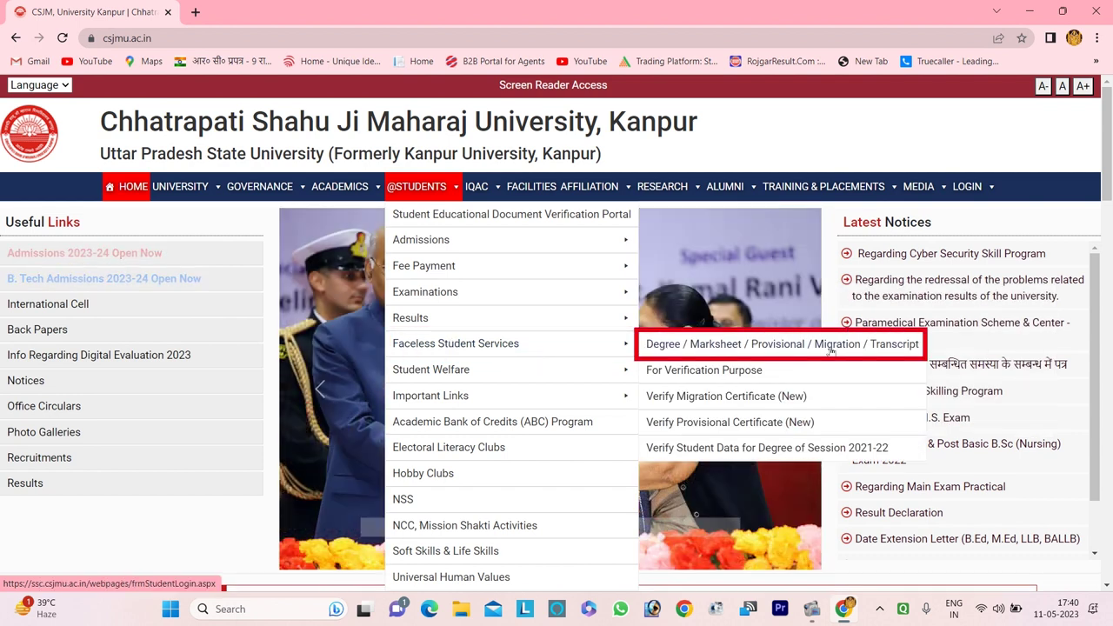
pyautogui.click(767, 344)
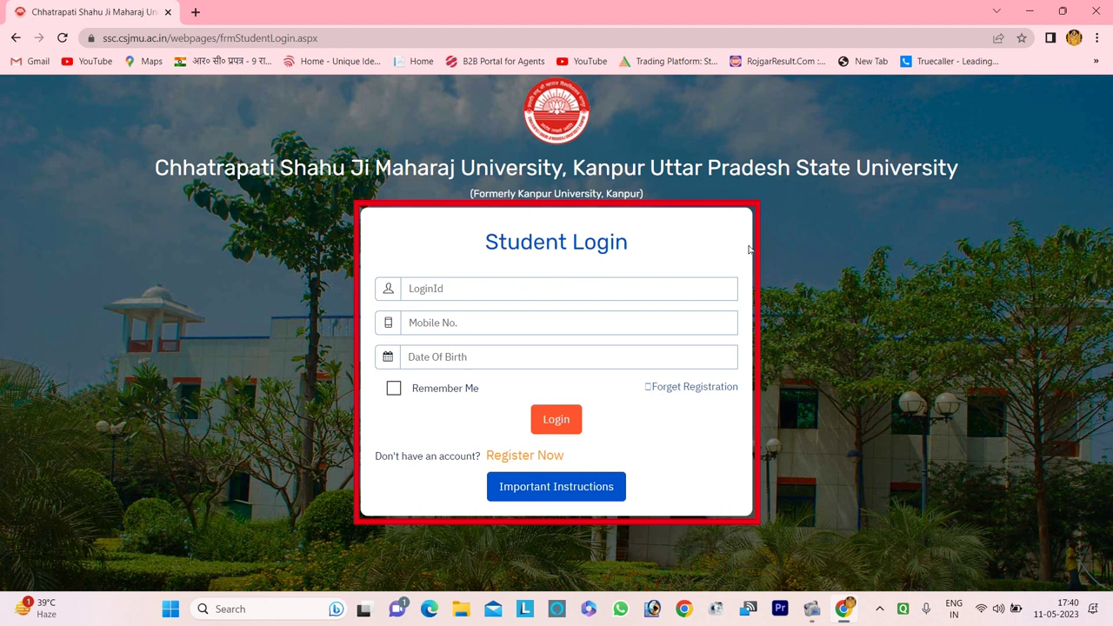
pyautogui.click(532, 289)
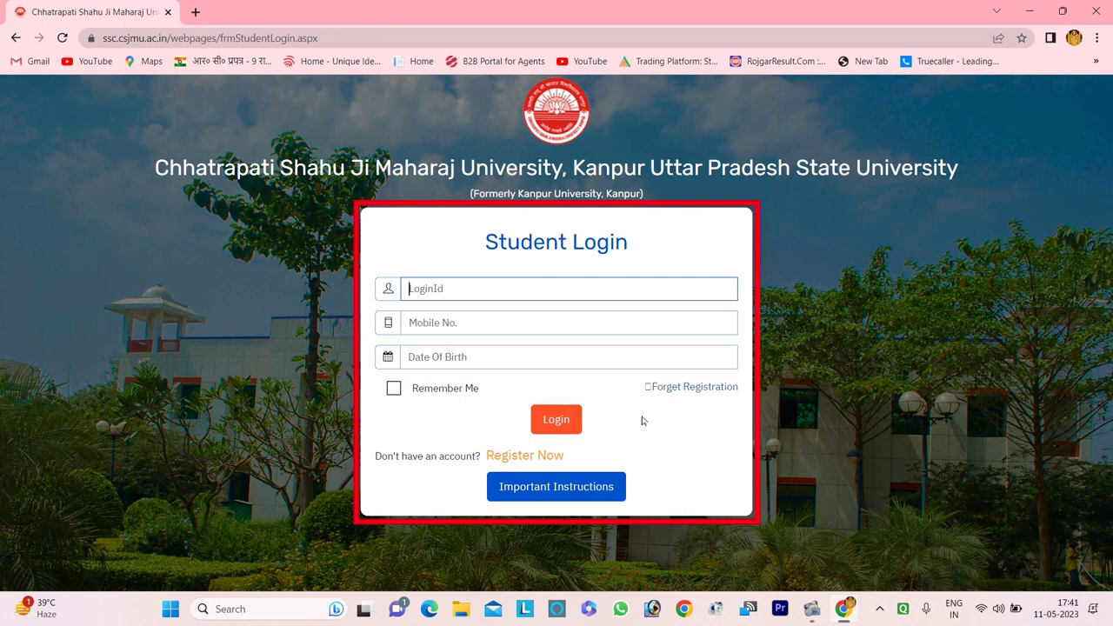
pyautogui.click(535, 456)
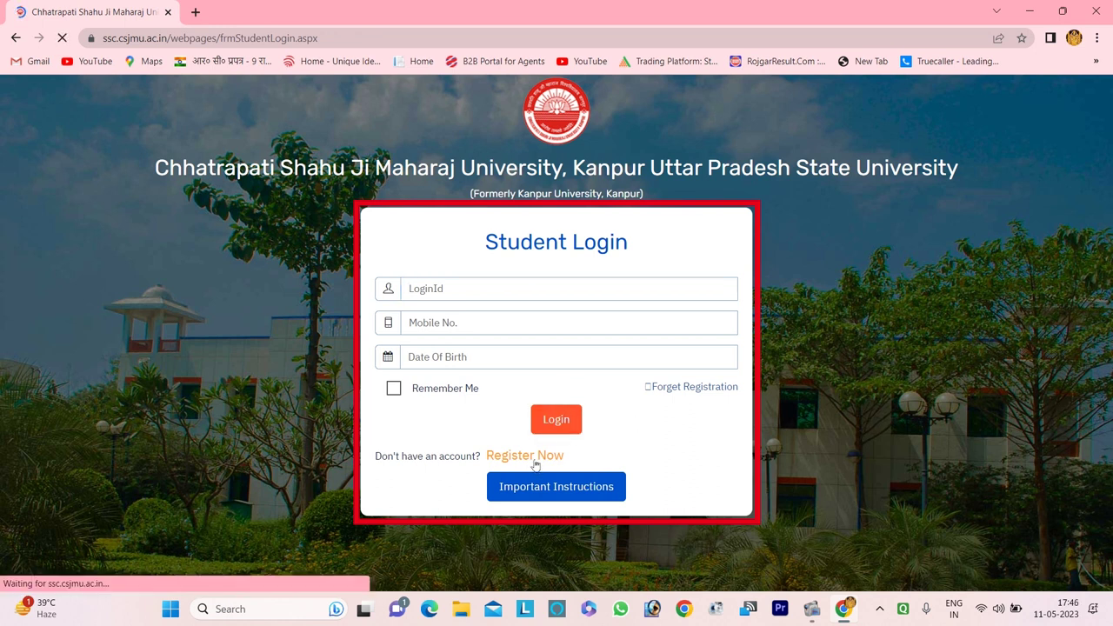
# - Log in to the student portal with the student's login ID, mobile number and date of birth
pyautogui.click(469, 289)
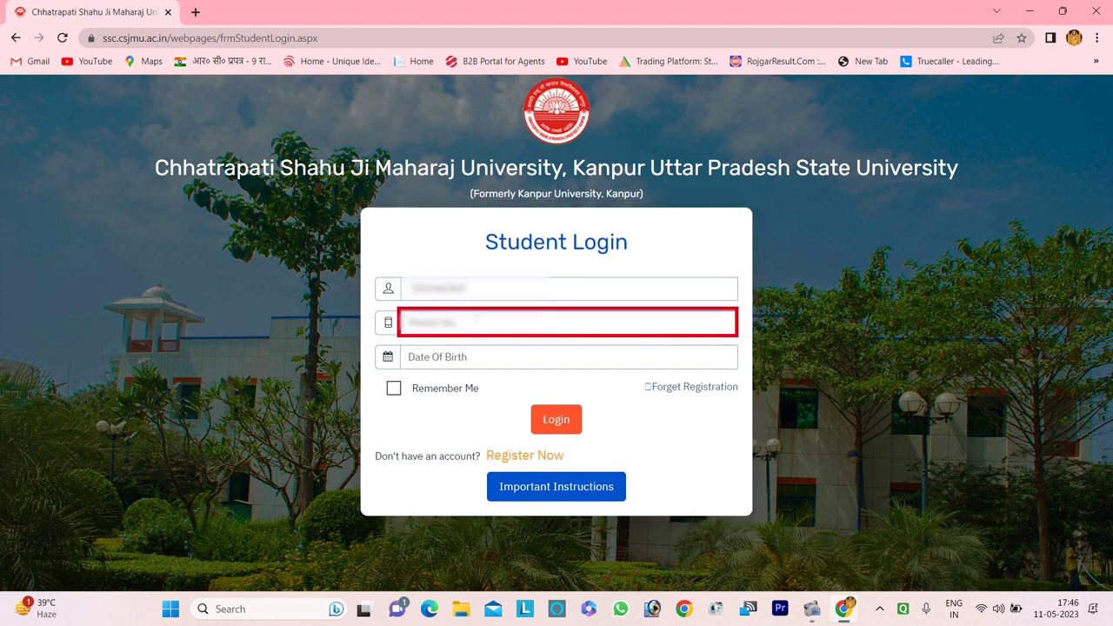
pyautogui.click(476, 322)
pyautogui.write('9876543210')
pyautogui.click(488, 358)
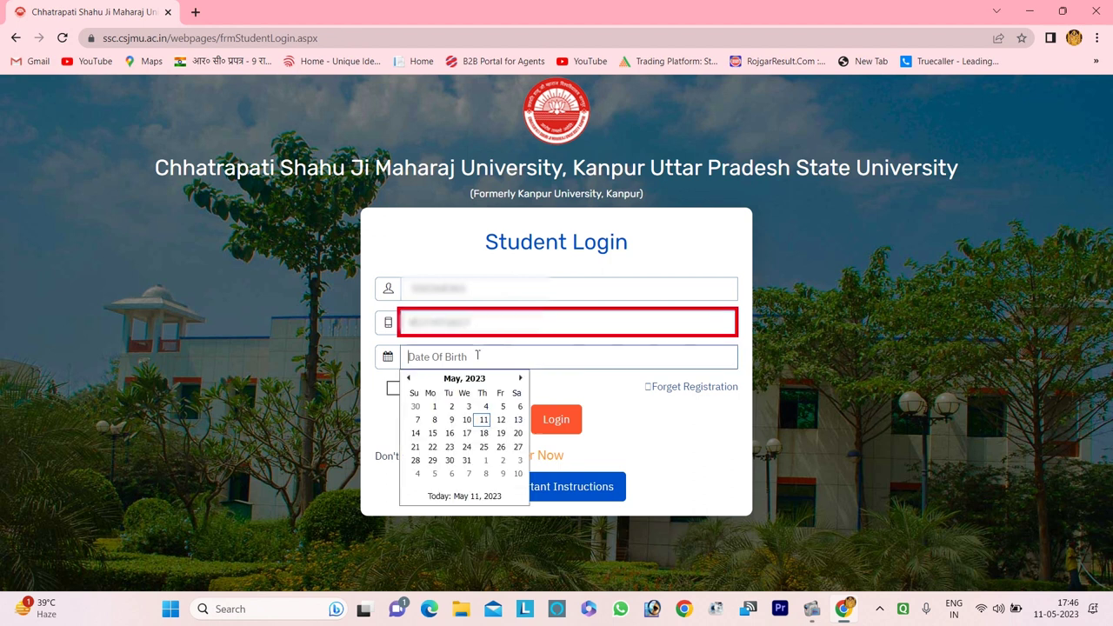
pyautogui.click(451, 379)
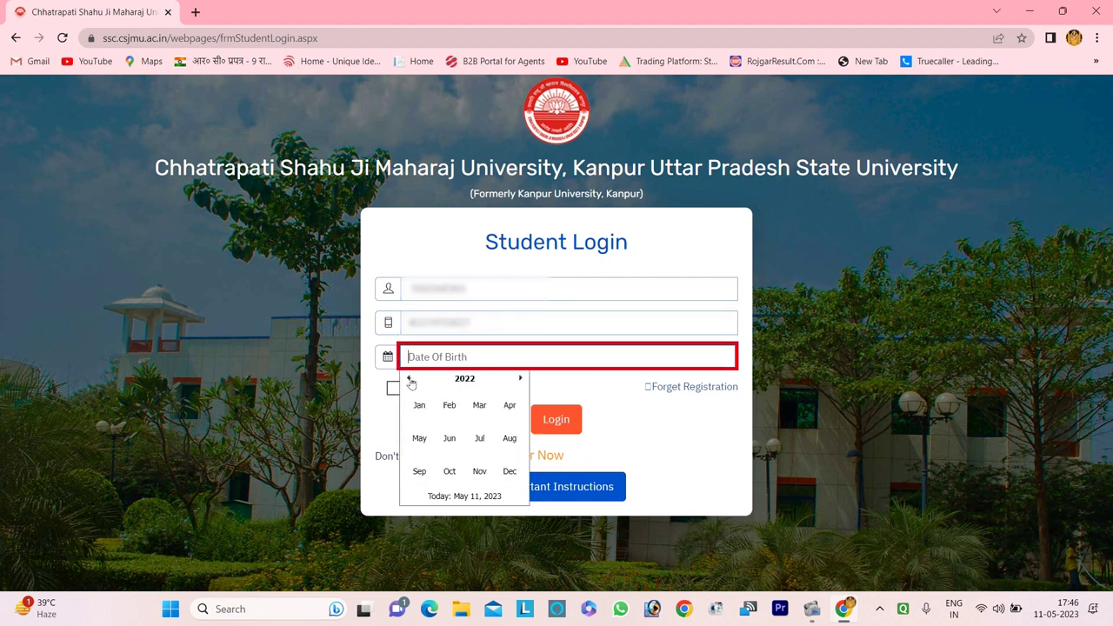
pyautogui.write('06/07/2000')
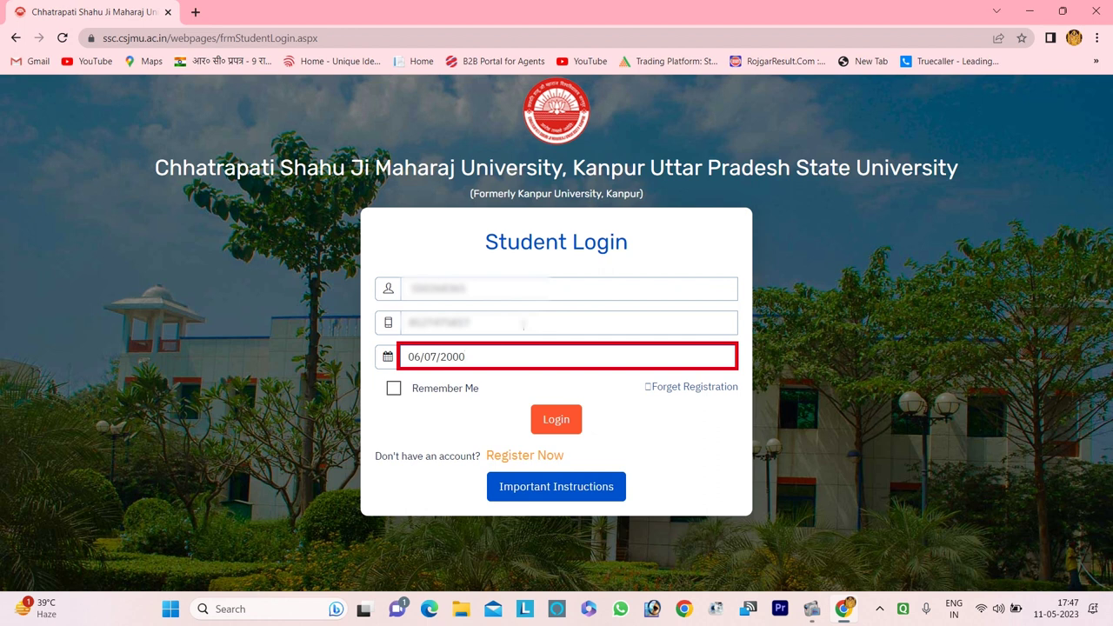
pyautogui.click(554, 419)
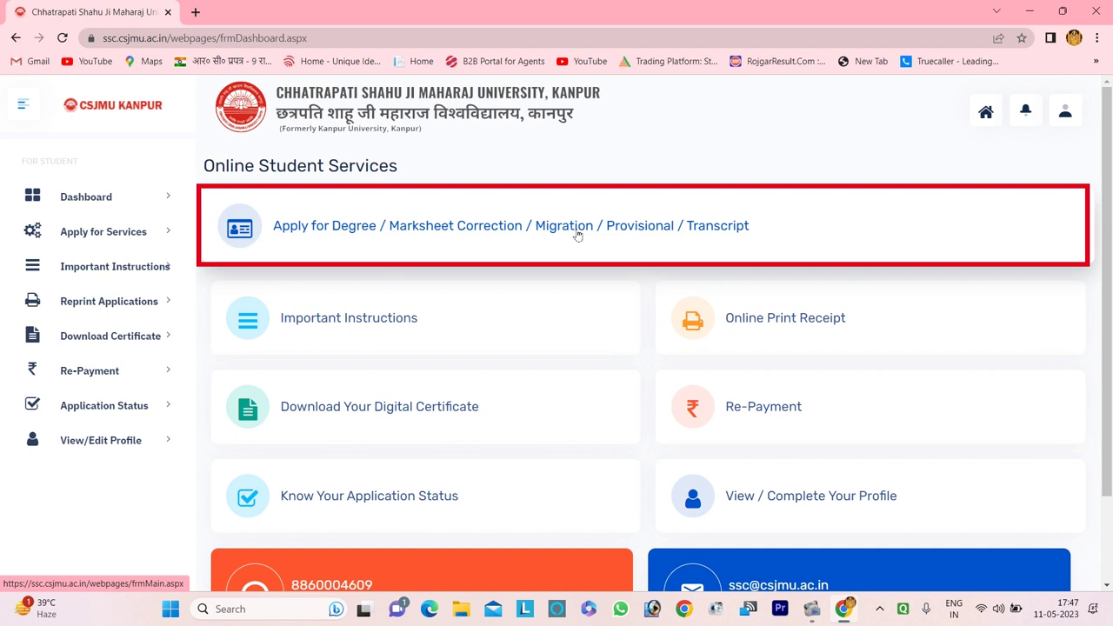
# - Start the Degree / Marksheet Correction / Migration / Provisional / Transcript application, dismiss the alert and open the profile completion form
pyautogui.moveTo(1109, 175)
pyautogui.mouseDown()
pyautogui.moveTo(1110, 315)
pyautogui.moveTo(959, 149)
pyautogui.mouseUp()
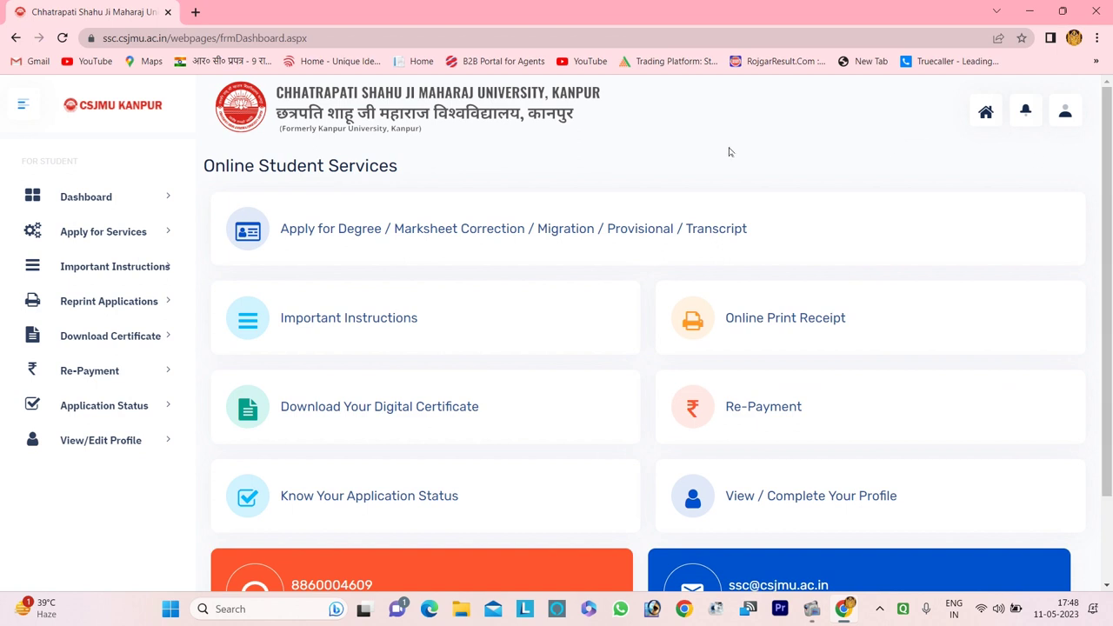
pyautogui.click(325, 247)
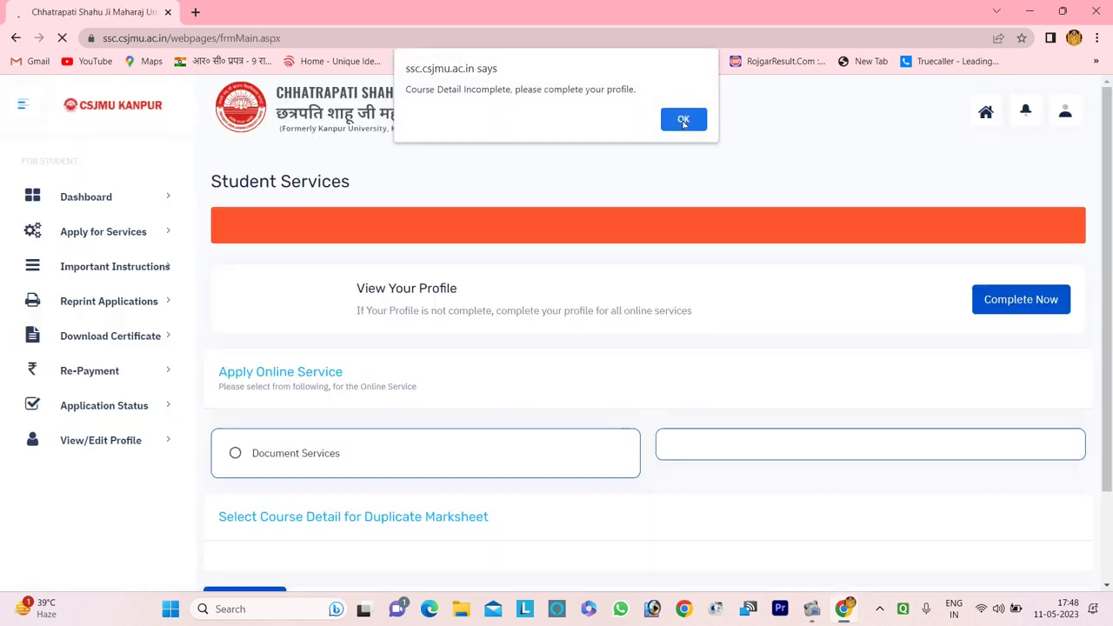
pyautogui.click(683, 125)
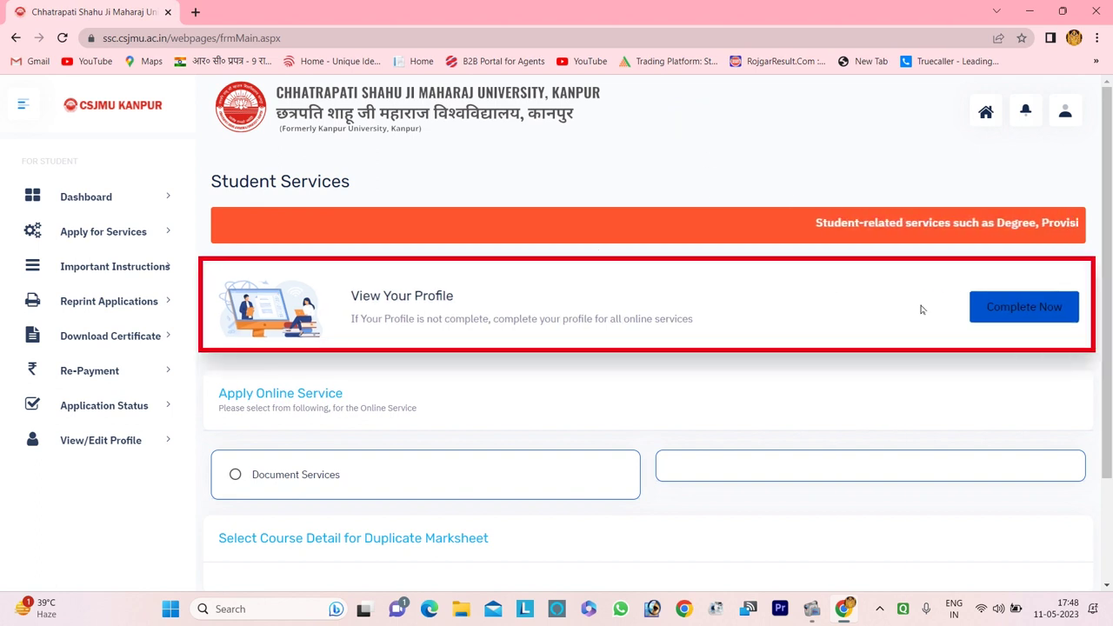
pyautogui.click(1012, 315)
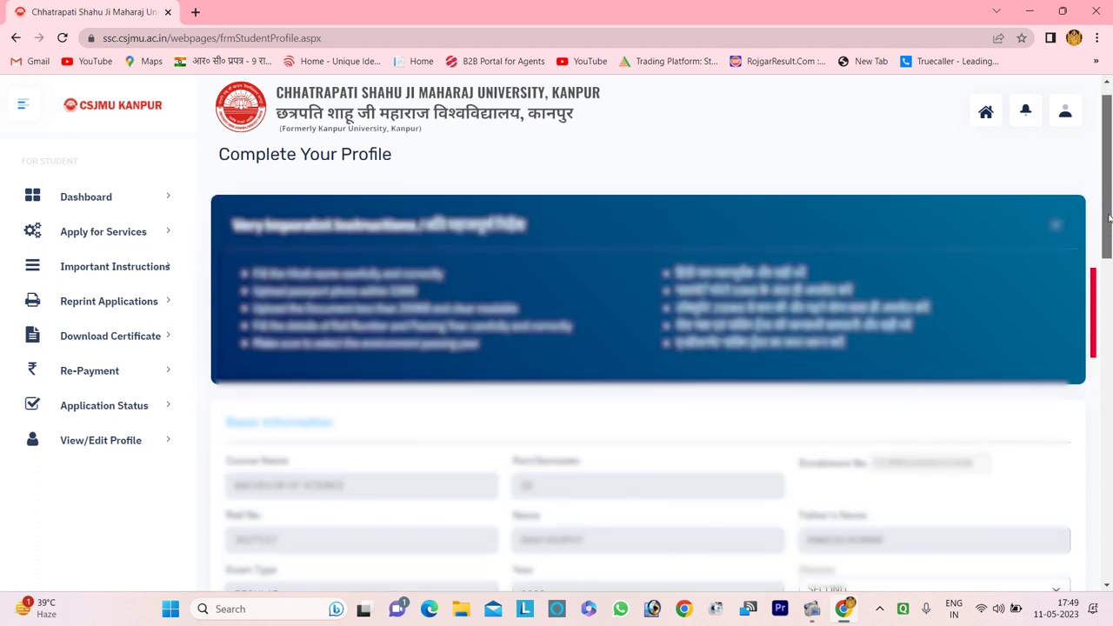
# - Fill in the student's address in Address Line 1 and Address Line 2 and enter the pincode under Postal Information
pyautogui.scroll(-3, 326, 220)
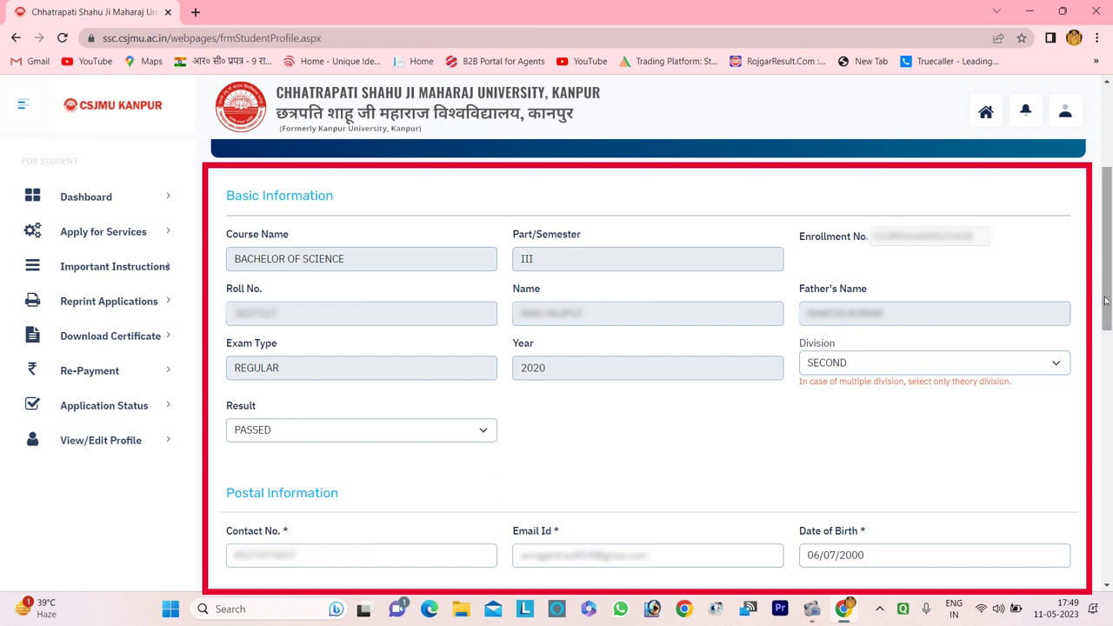
pyautogui.scroll(-2, 489, 439)
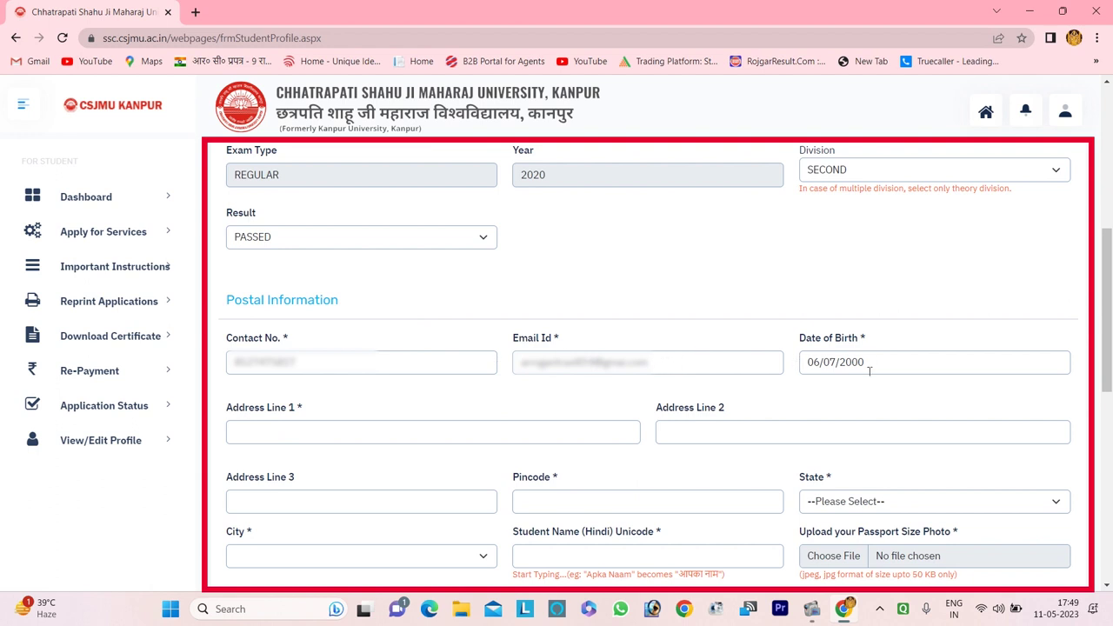
pyautogui.scroll(-2, 868, 371)
pyautogui.click(464, 287)
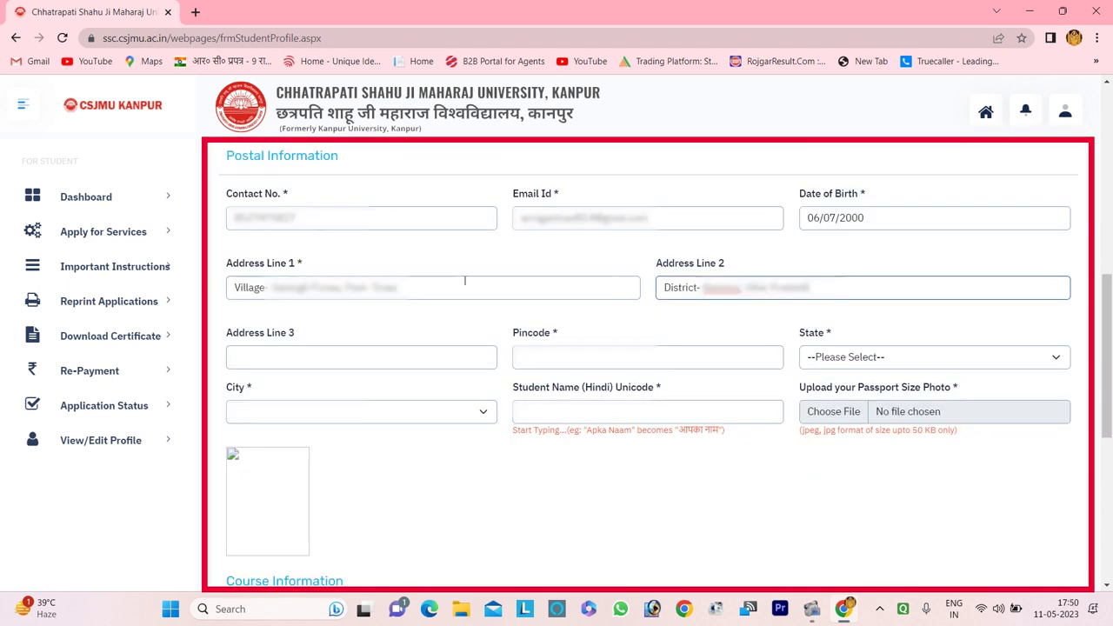
pyautogui.click(547, 357)
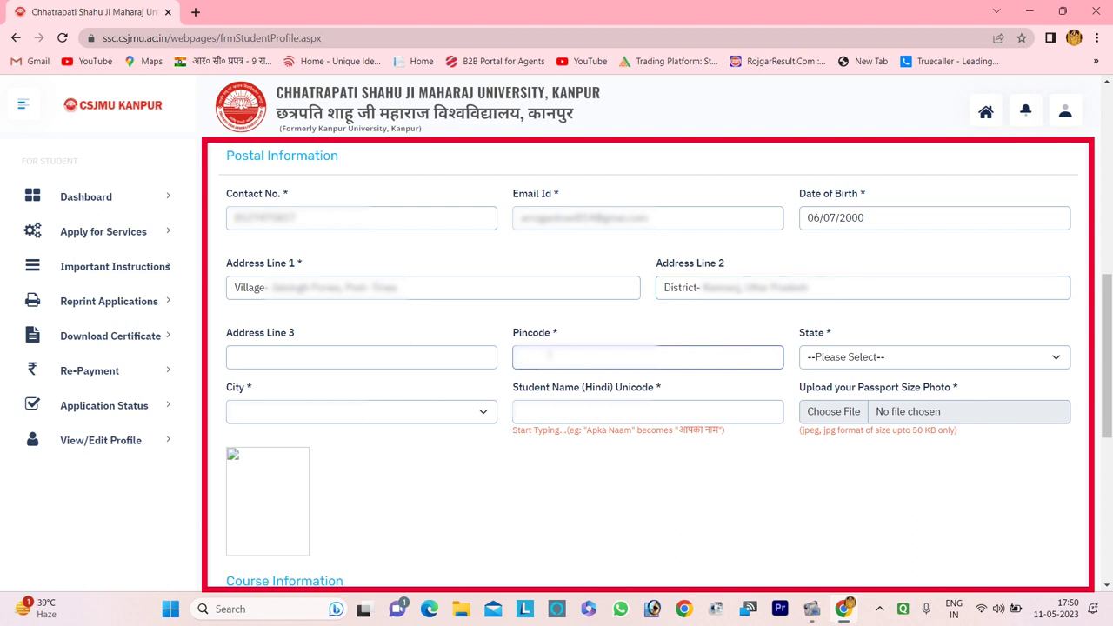
pyautogui.write('209725')
# - Set the state to Uttar Pradesh and select the student's city in the postal information
pyautogui.click(928, 356)
pyautogui.press('u')
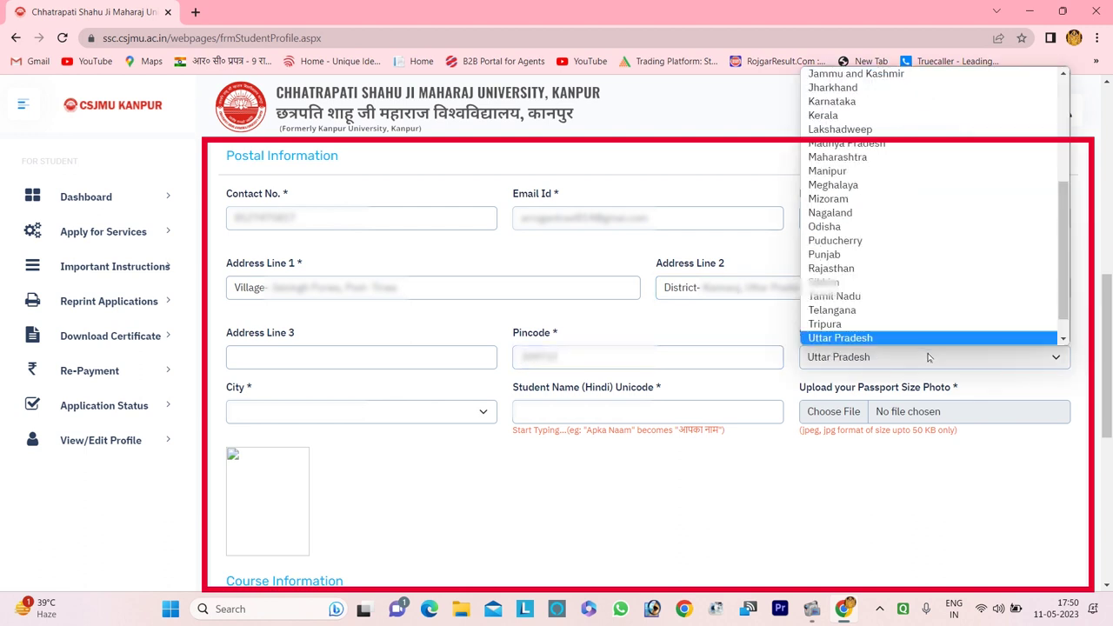
pyautogui.click(927, 356)
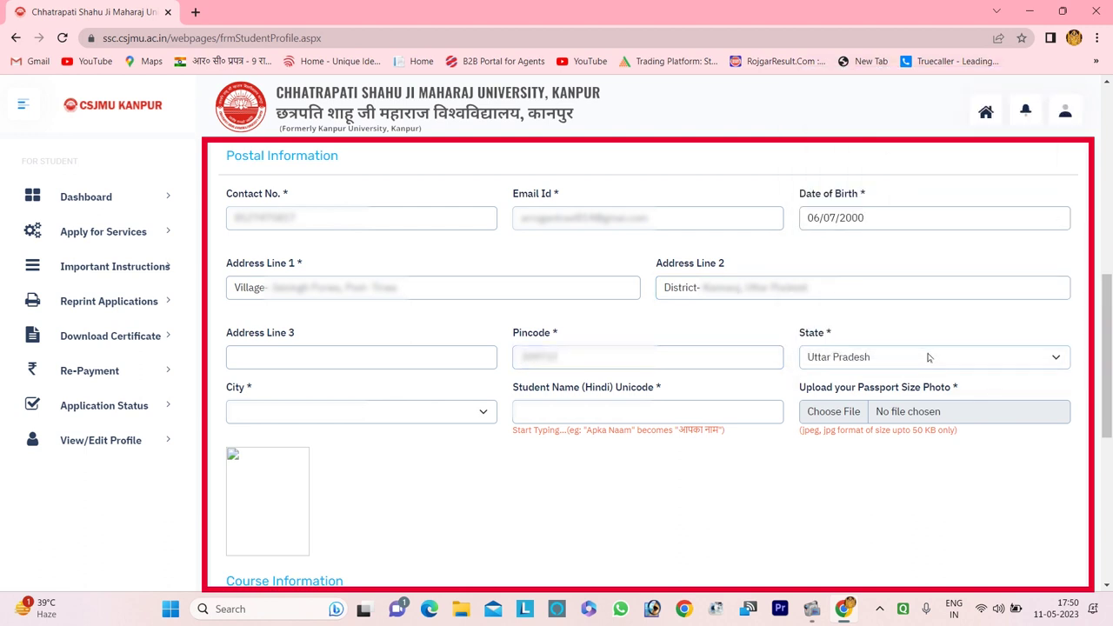
pyautogui.click(471, 415)
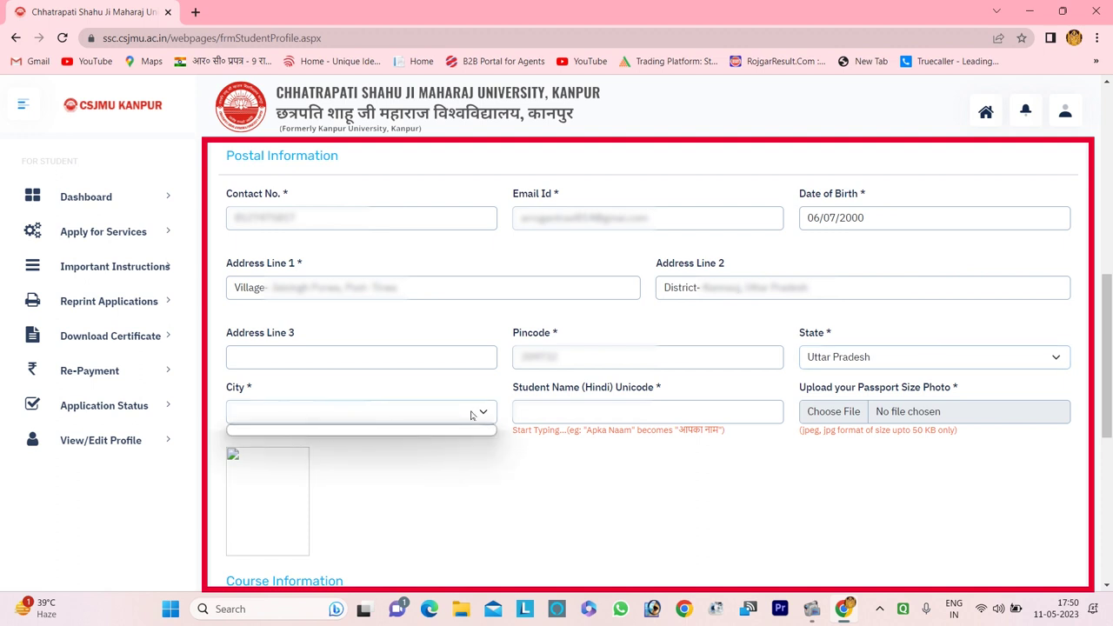
# - Enter the student's name in Hindi script using the Hindi input language, and choose the passport-size photo to upload
pyautogui.click(542, 408)
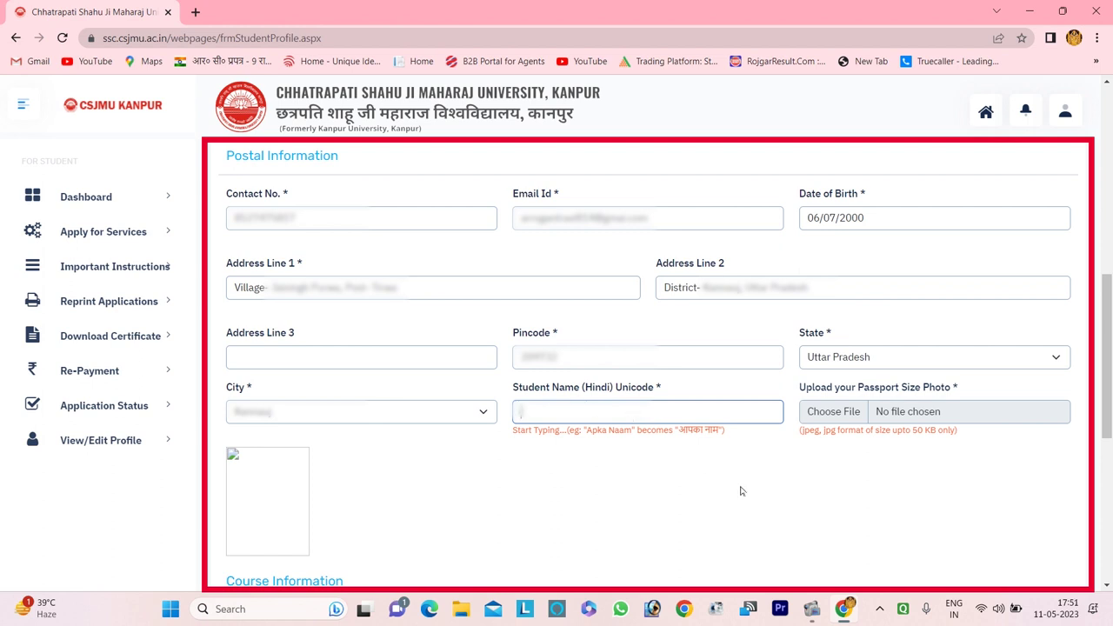
pyautogui.press('super+space')
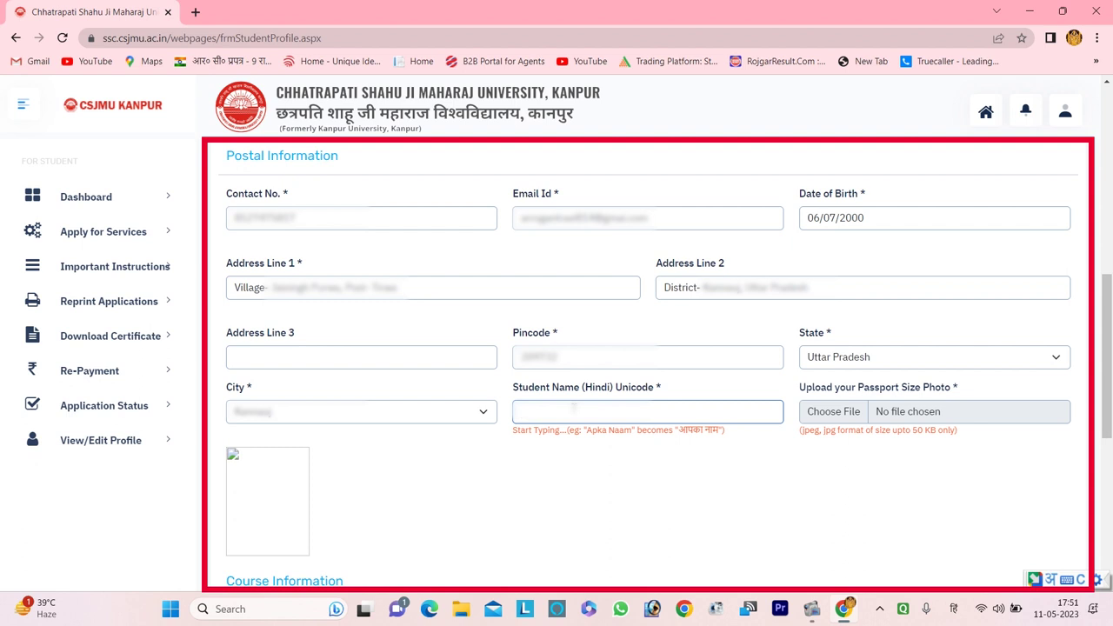
pyautogui.write('Ravi')
pyautogui.press('space')
pyautogui.click(604, 464)
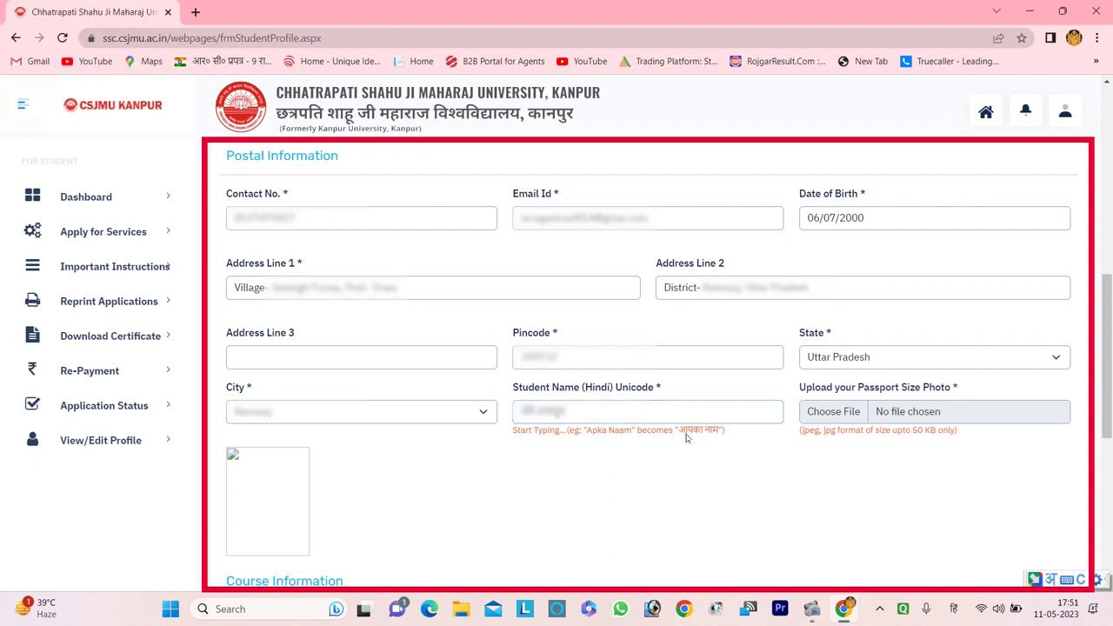
pyautogui.moveTo(1106, 392); pyautogui.dragTo(1108, 428)
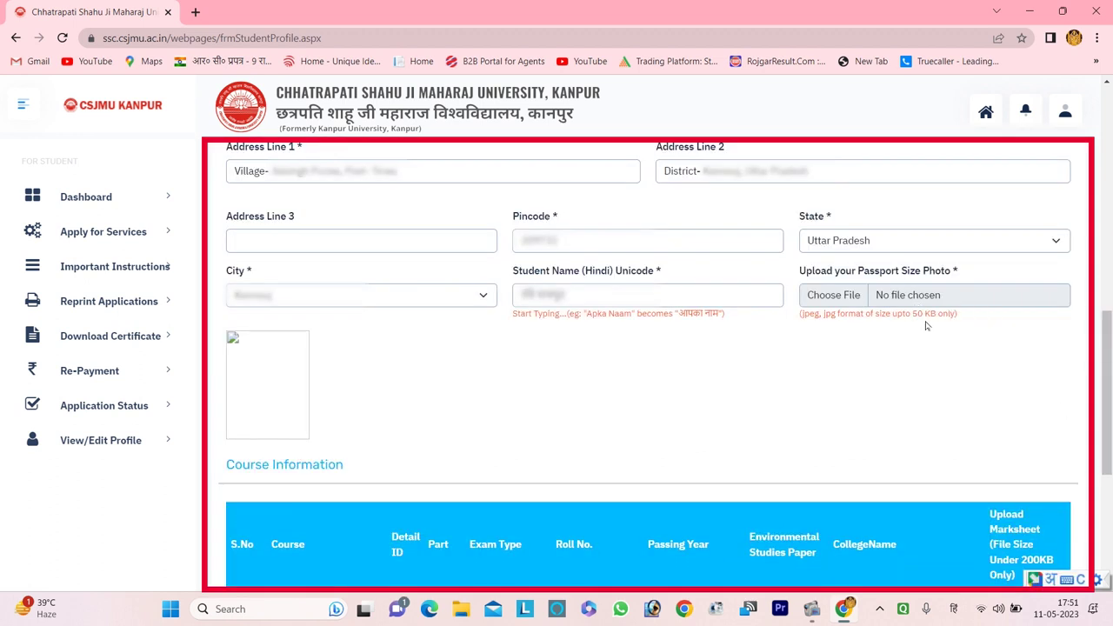
pyautogui.click(834, 297)
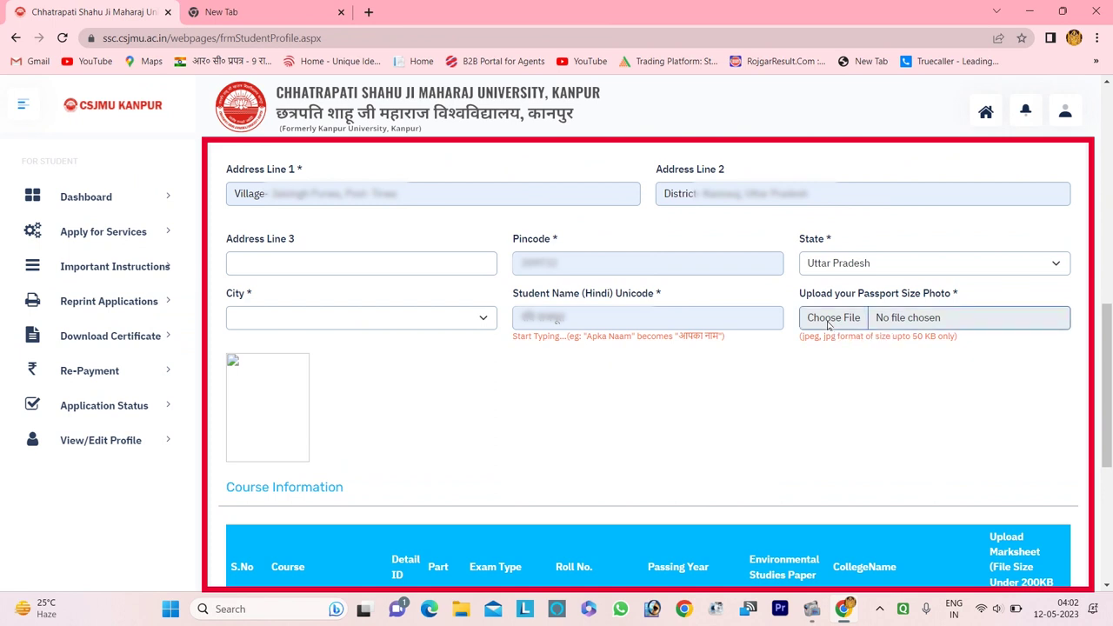
# - Check the college selected for the Part I row in the Course Information table
pyautogui.moveTo(1108, 360); pyautogui.dragTo(1110, 466)
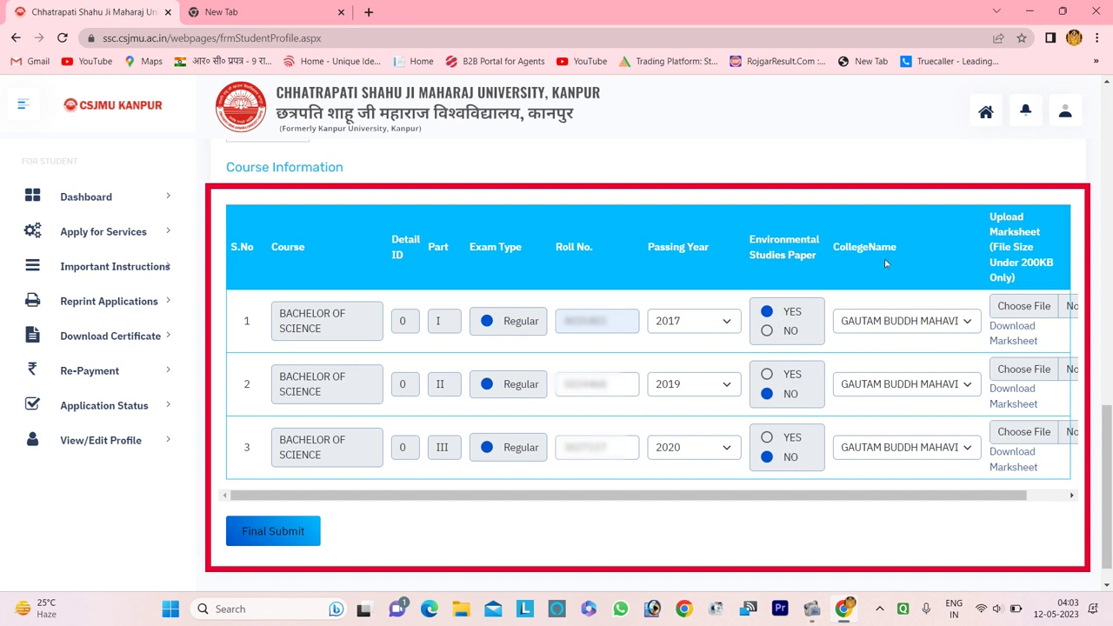
pyautogui.click(960, 323)
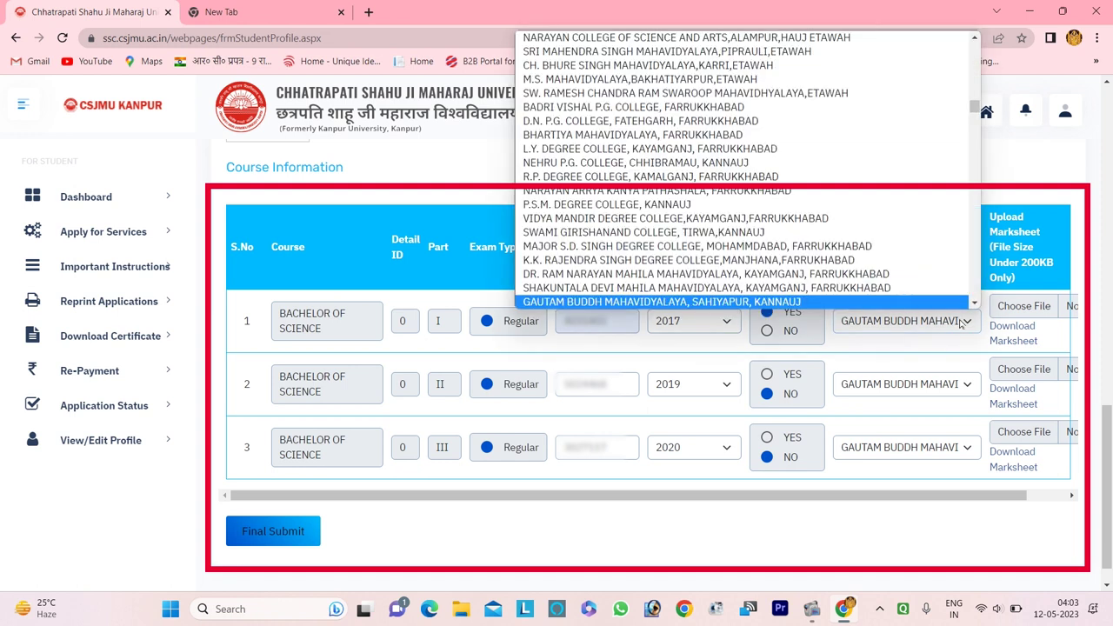
pyautogui.click(960, 322)
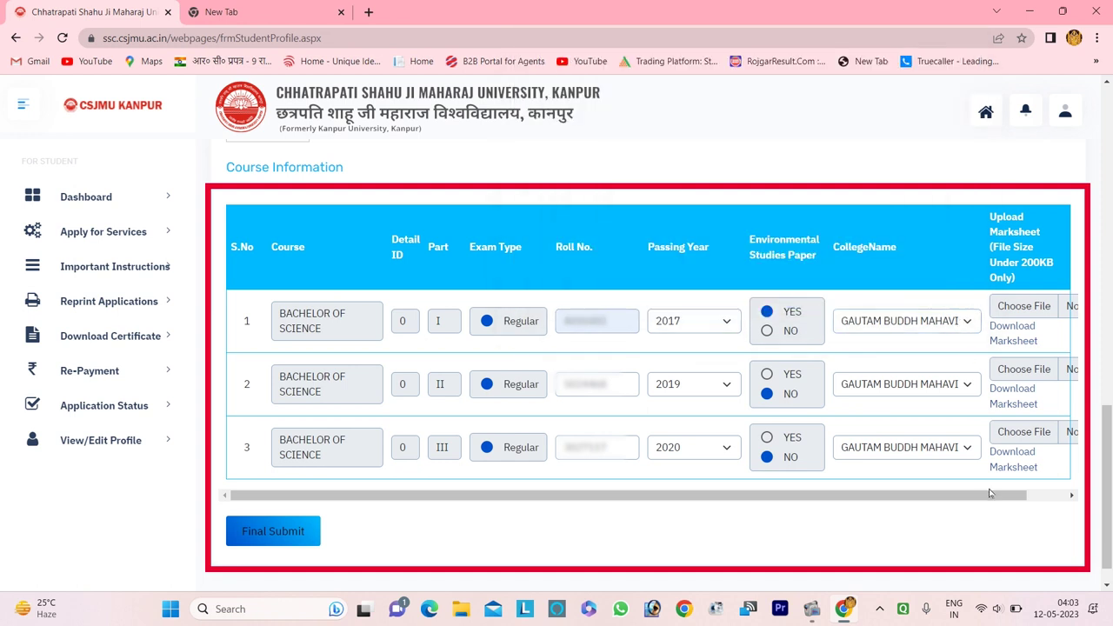
# - Attach the marksheet PDFs for Parts I, II and III, then submit the profile and acknowledge the message
pyautogui.hscroll(1, 972, 497)
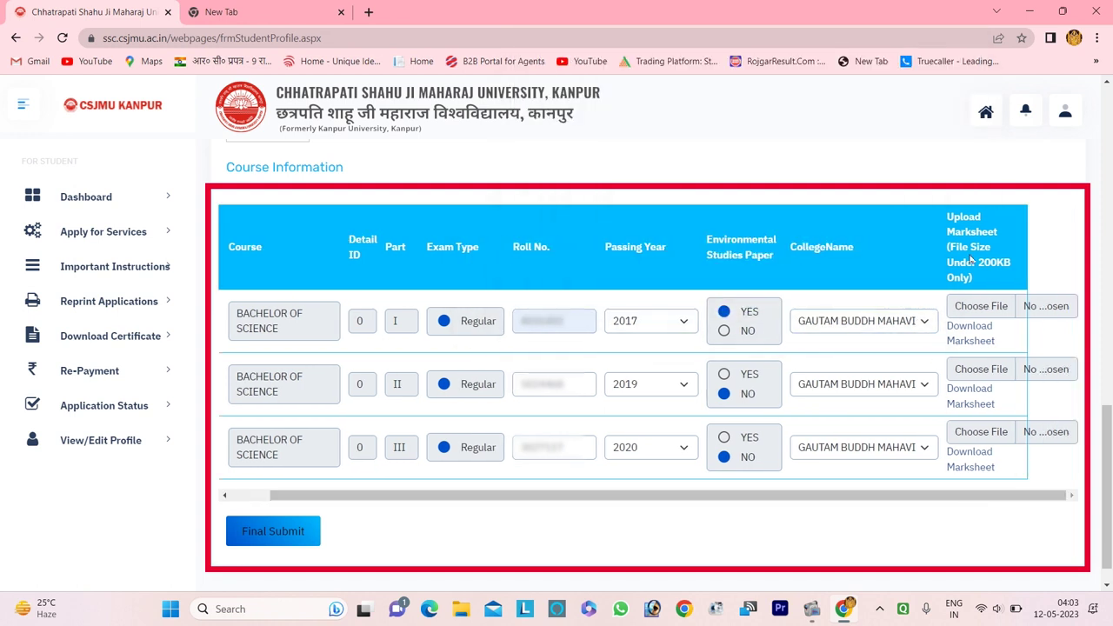
pyautogui.click(981, 306)
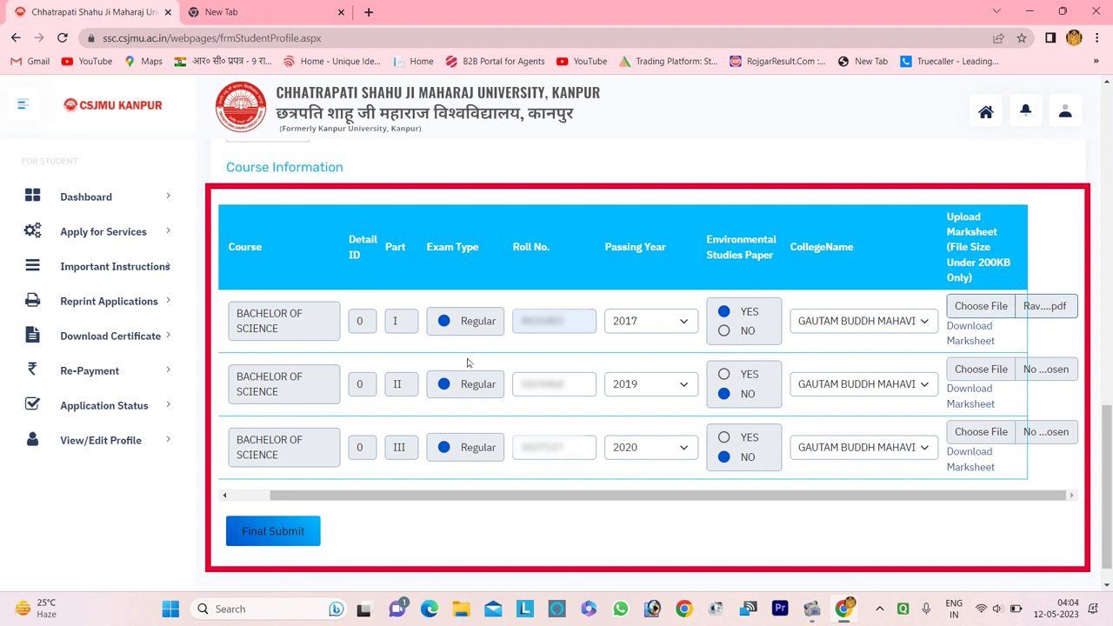
pyautogui.click(982, 369)
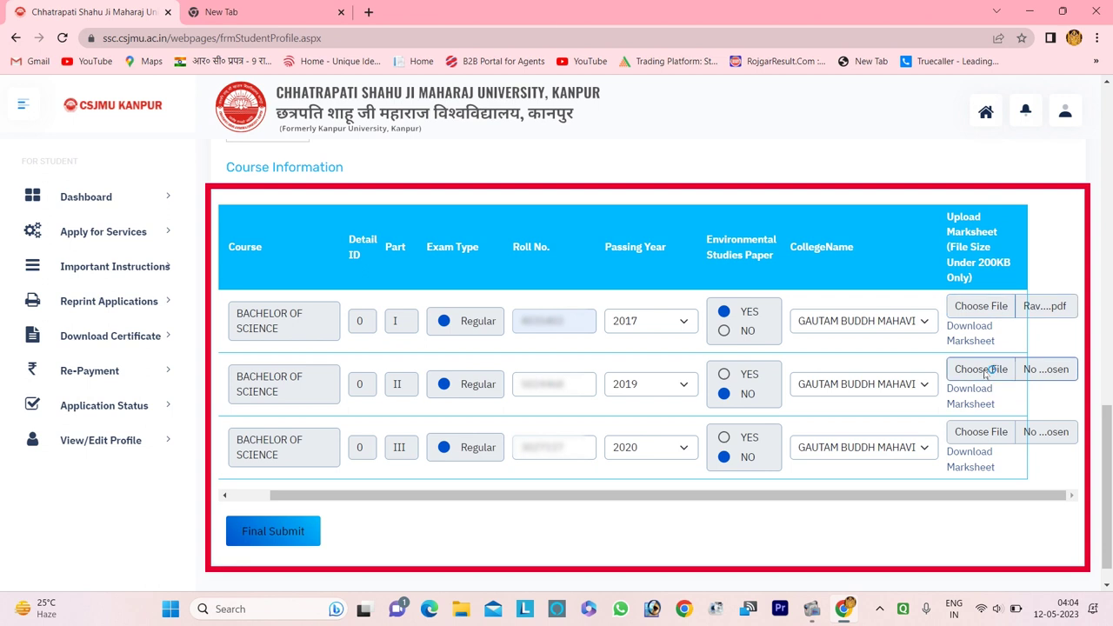
pyautogui.click(973, 432)
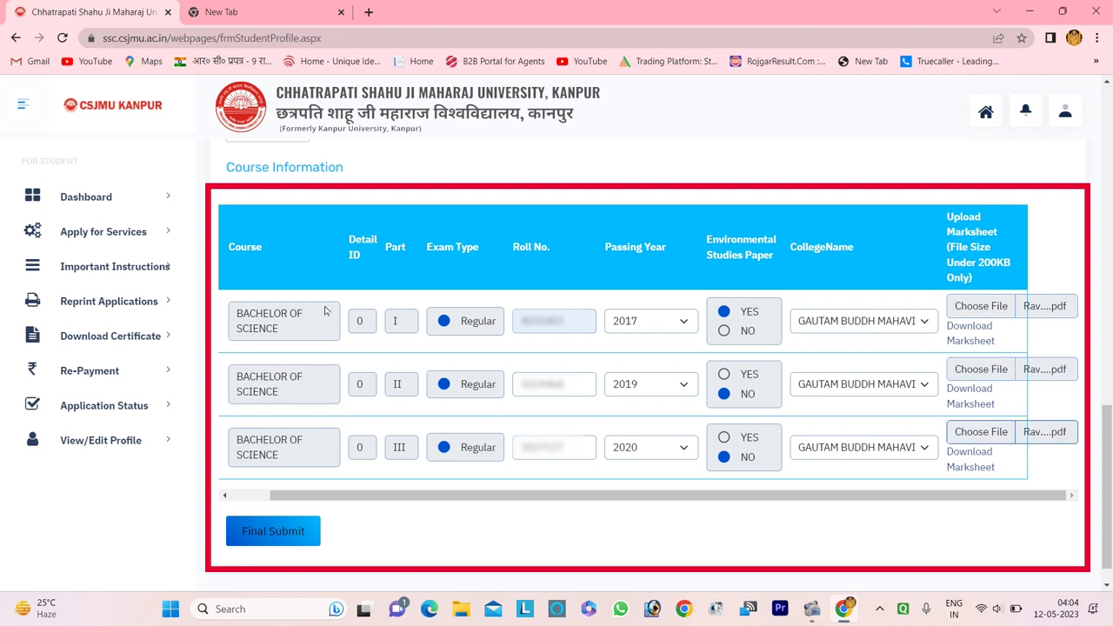
pyautogui.scroll(-1, 608, 478)
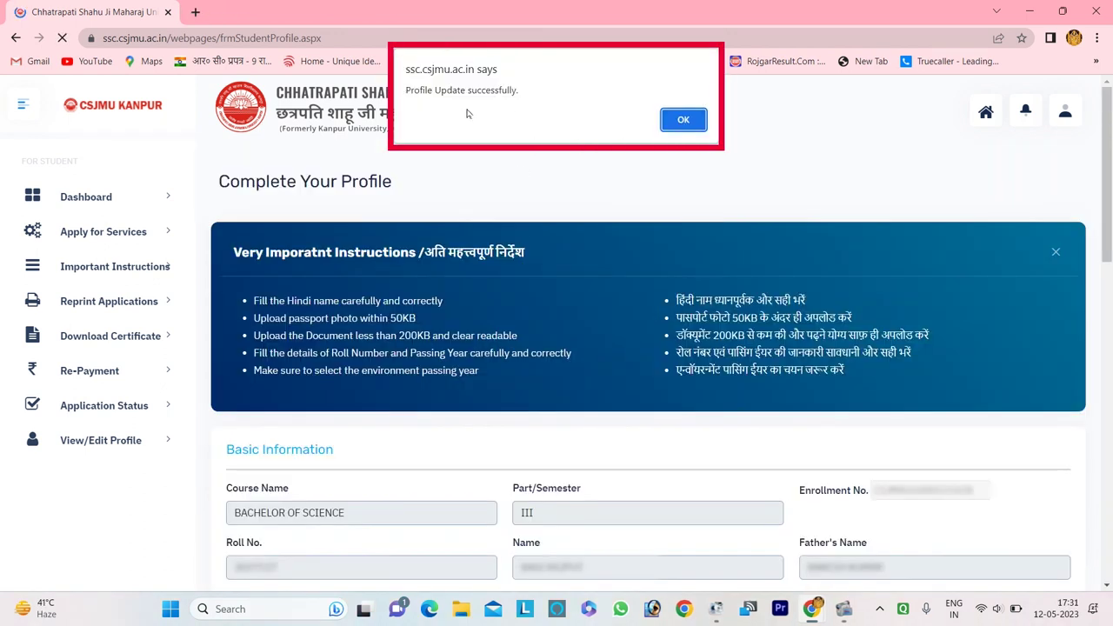
pyautogui.click(683, 120)
# - Return to the dashboard and reopen the application for Degree / Marksheet Correction / Migration / Provisional / Transcript
pyautogui.click(91, 198)
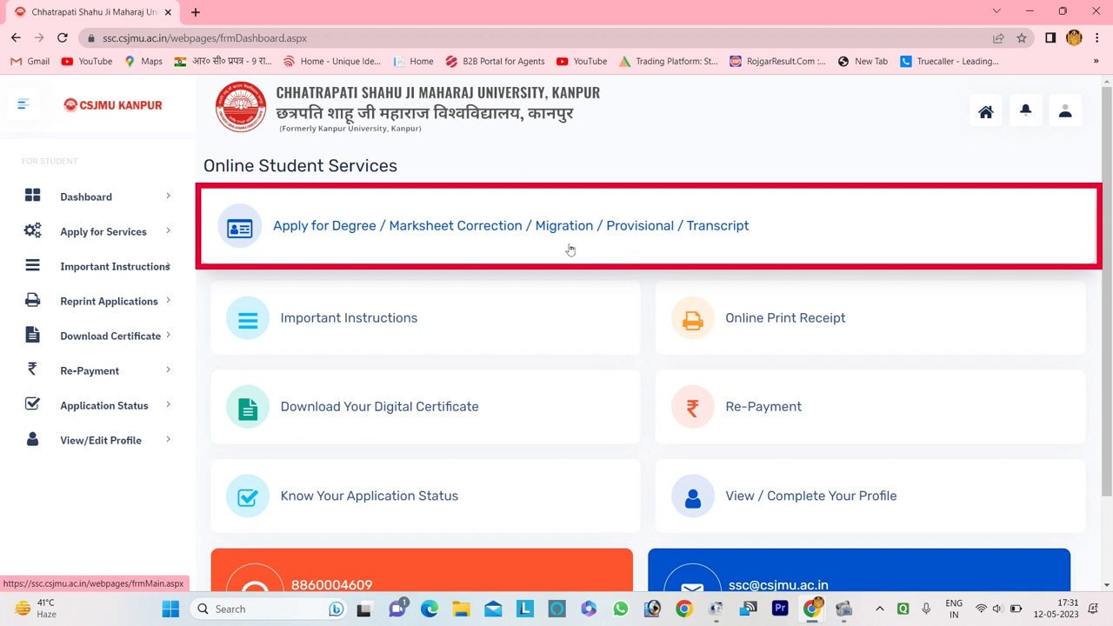
pyautogui.click(312, 225)
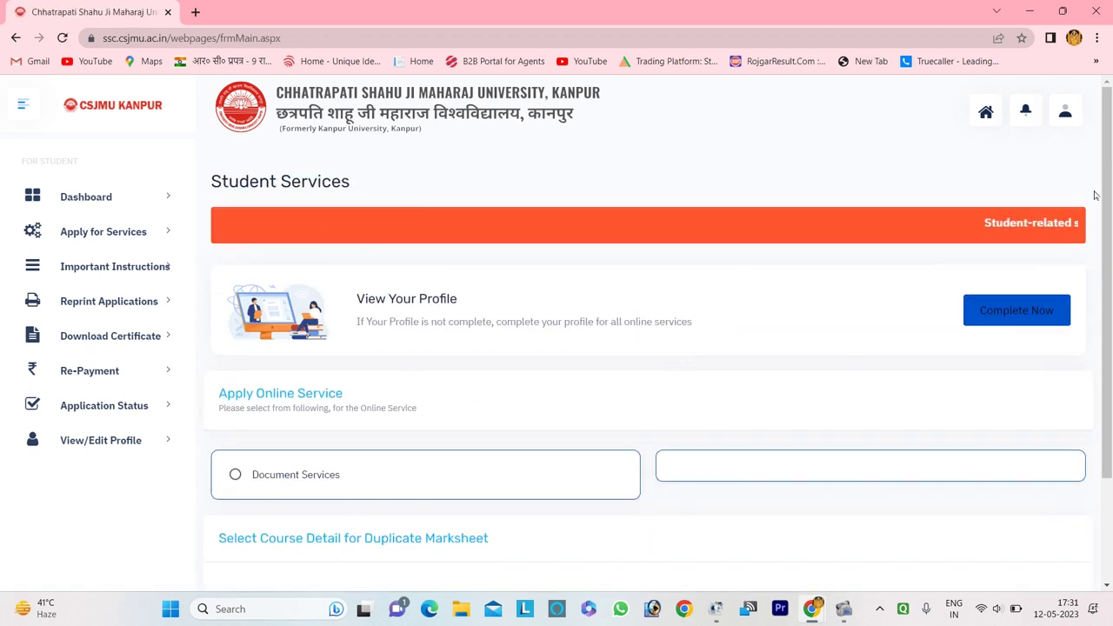
# - Select Document Services as the online service and choose Degree as the document to apply for
pyautogui.scroll(-2, 379, 300)
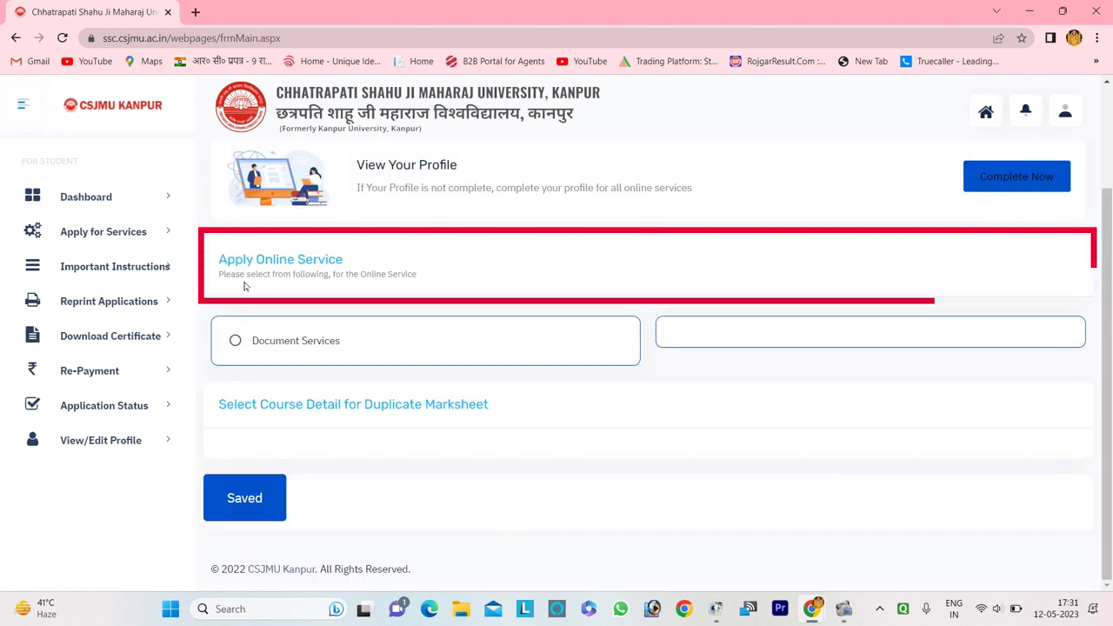
pyautogui.click(237, 345)
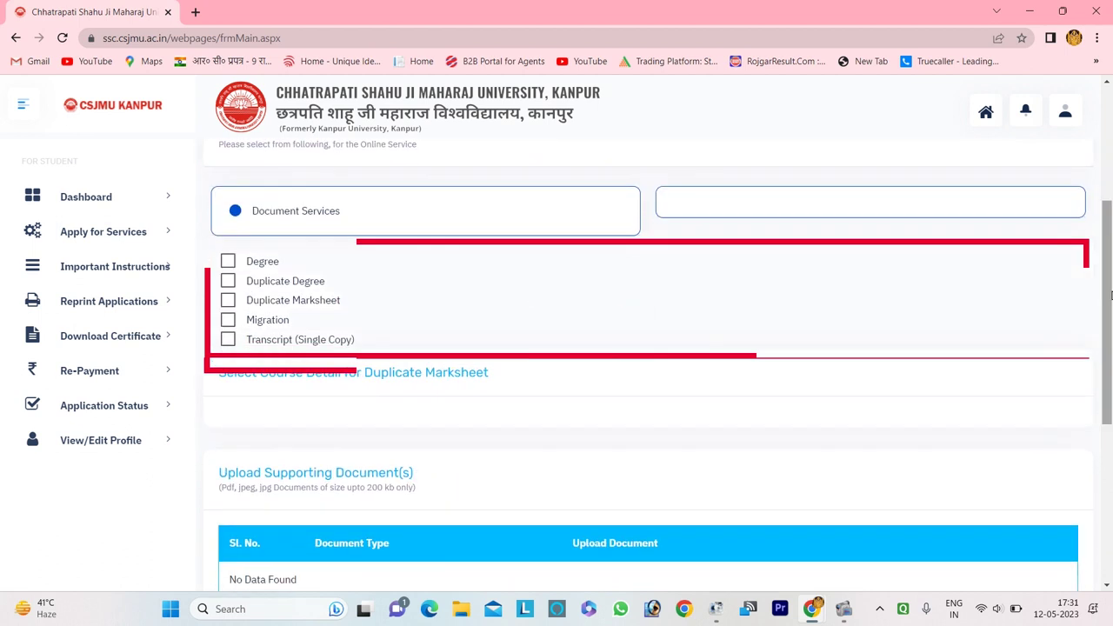
pyautogui.click(227, 261)
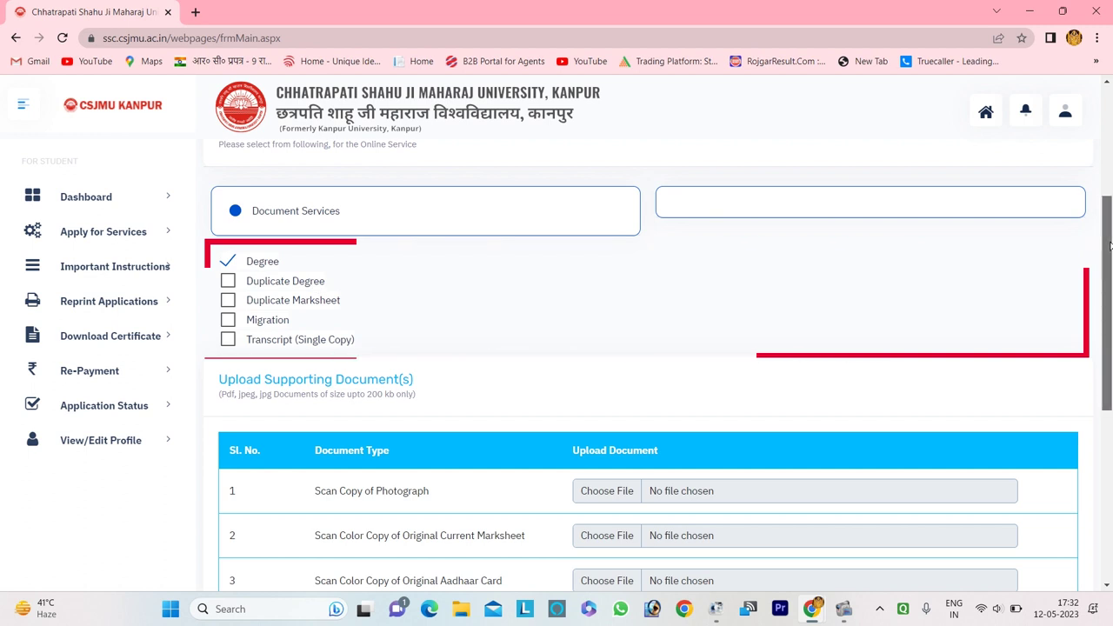
# - Review the supporting documents required for the Degree application and the total amount payable
pyautogui.moveTo(1110, 249); pyautogui.dragTo(1110, 315)
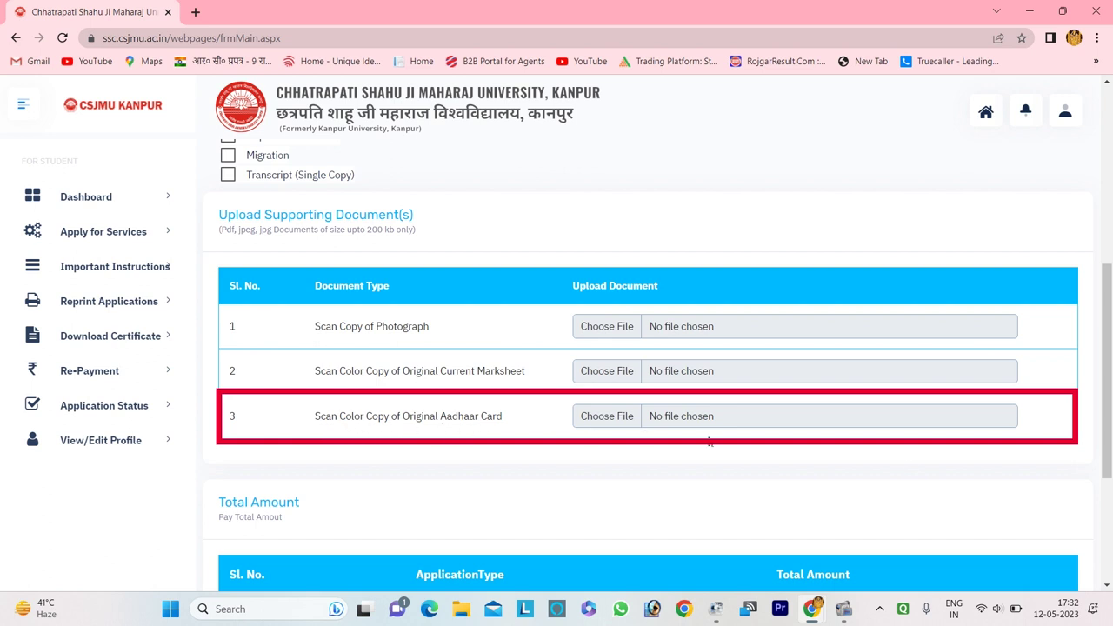
pyautogui.moveTo(1109, 419); pyautogui.dragTo(1109, 520)
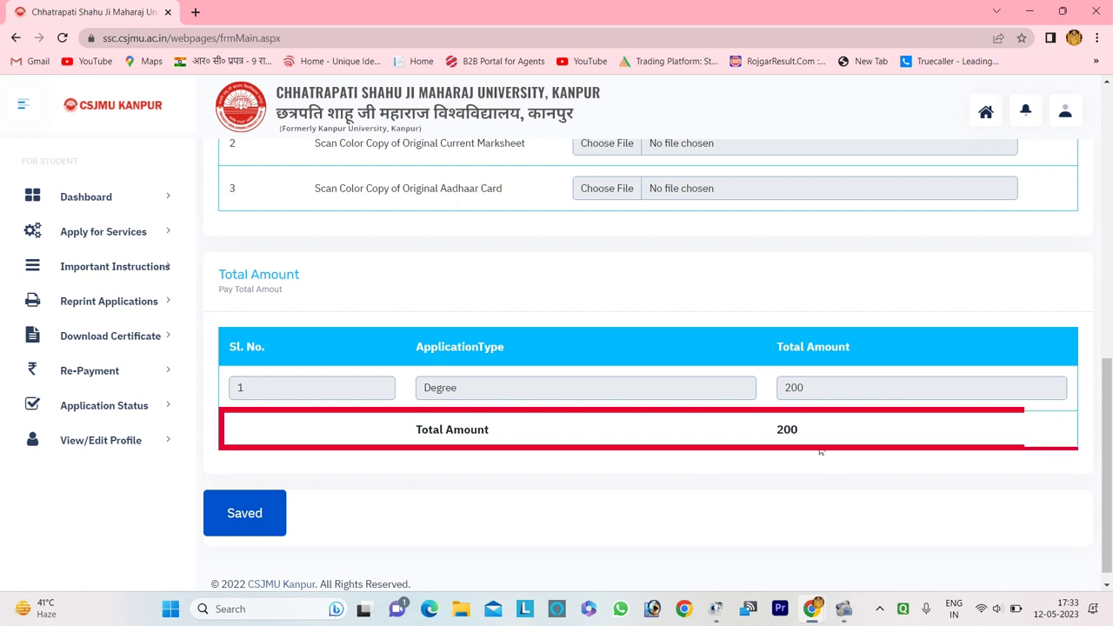
pyautogui.moveTo(1108, 487)
pyautogui.mouseDown()
pyautogui.moveTo(1109, 500)
pyautogui.moveTo(1108, 487)
pyautogui.mouseUp()
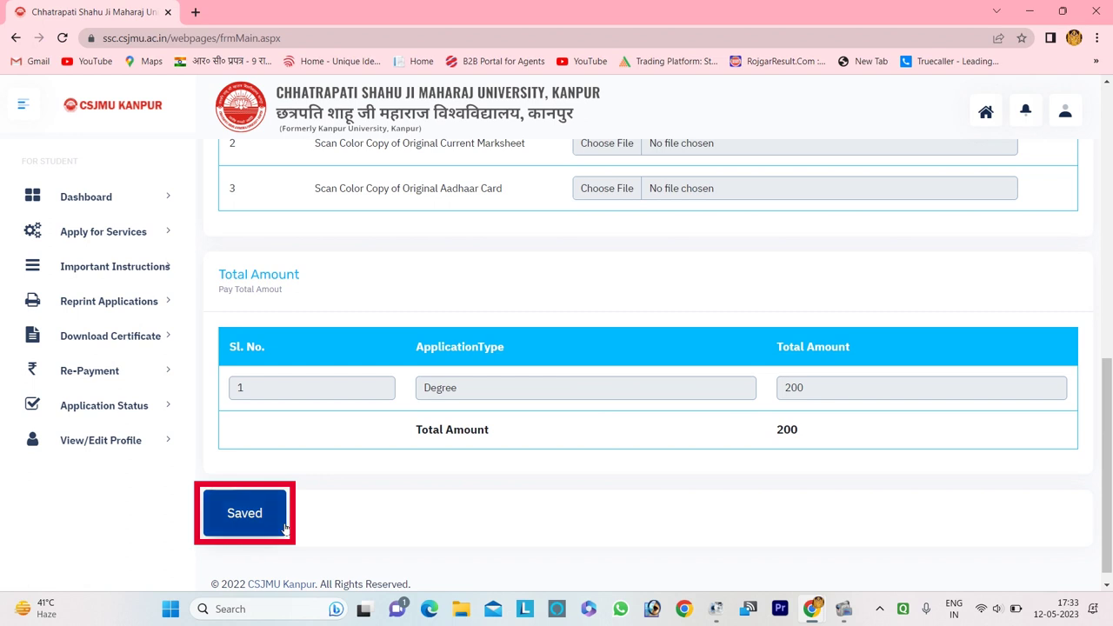
pyautogui.moveTo(1107, 416); pyautogui.dragTo(1107, 143)
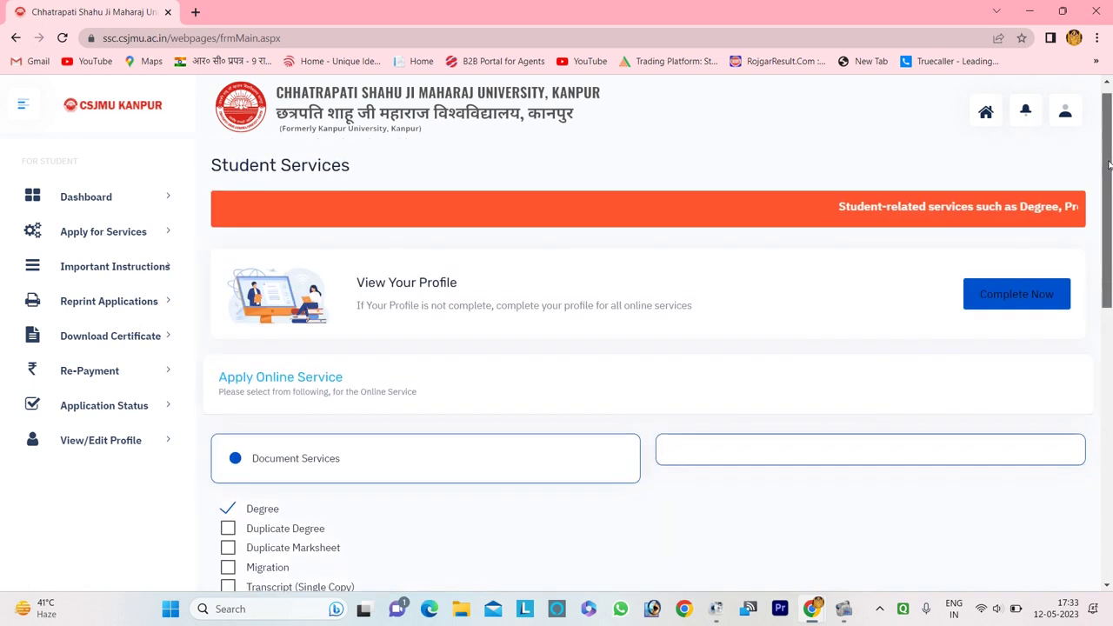
# - View the Reprint Applications, Download Certificate and Re-Payment pages, then open Application Status
pyautogui.click(95, 302)
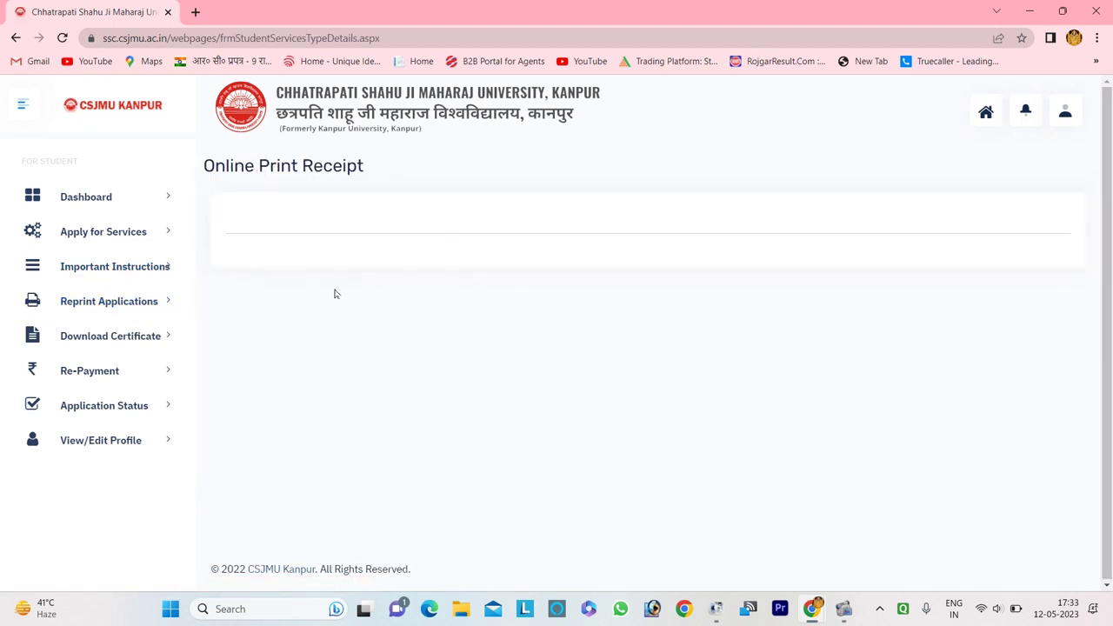
pyautogui.click(106, 342)
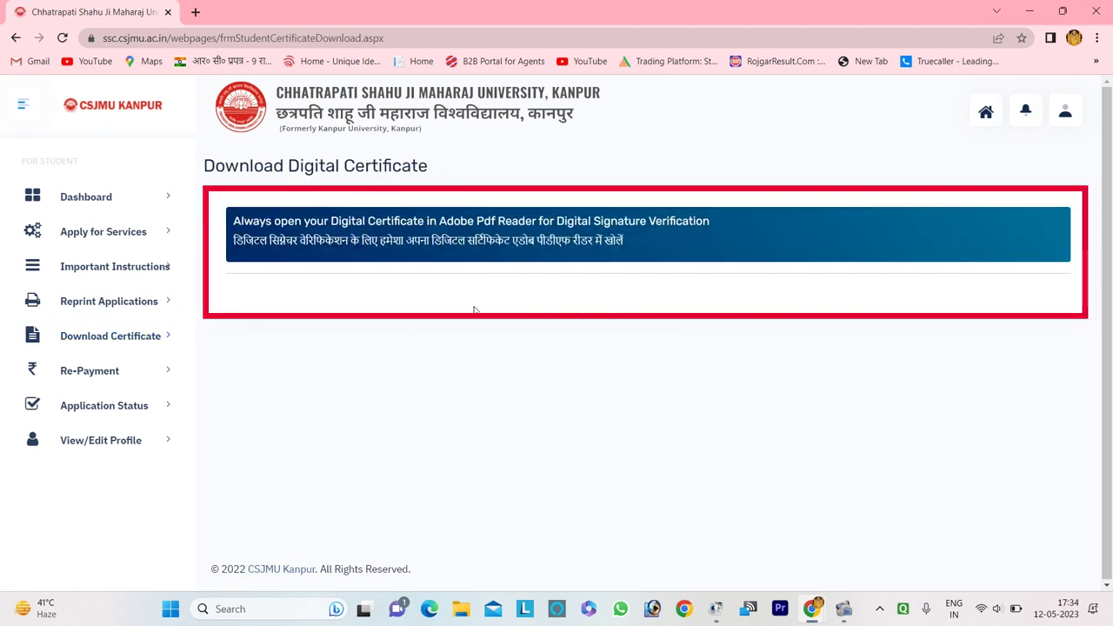
pyautogui.click(96, 371)
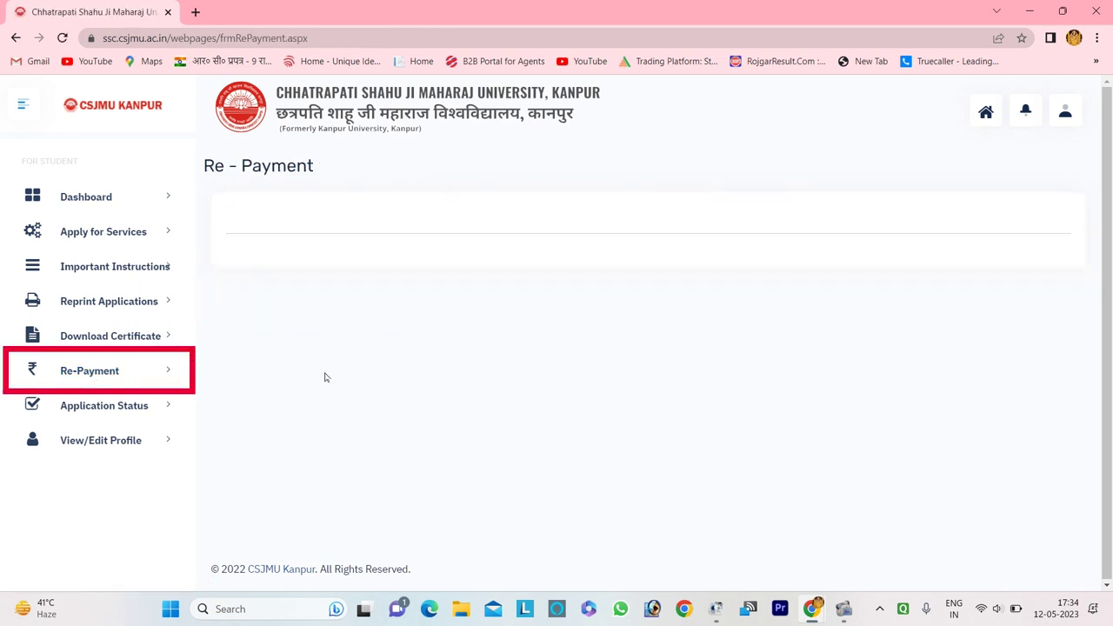
pyautogui.click(98, 412)
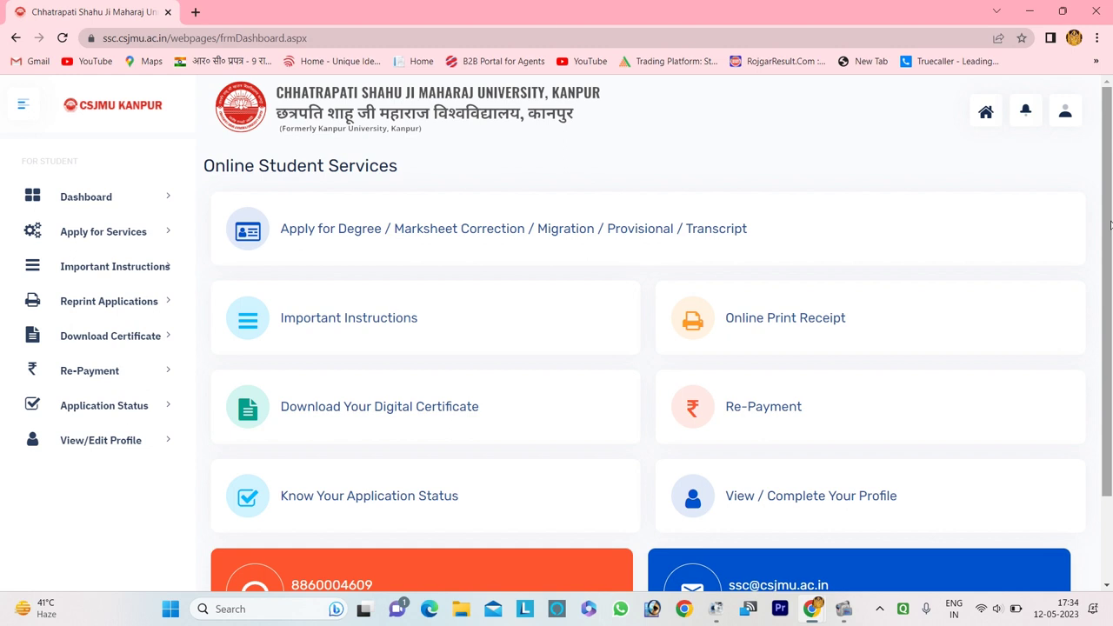
# - Look over the dashboard's online student services and the helpline and e-mail contact details below them
pyautogui.scroll(-2, 1109, 225)
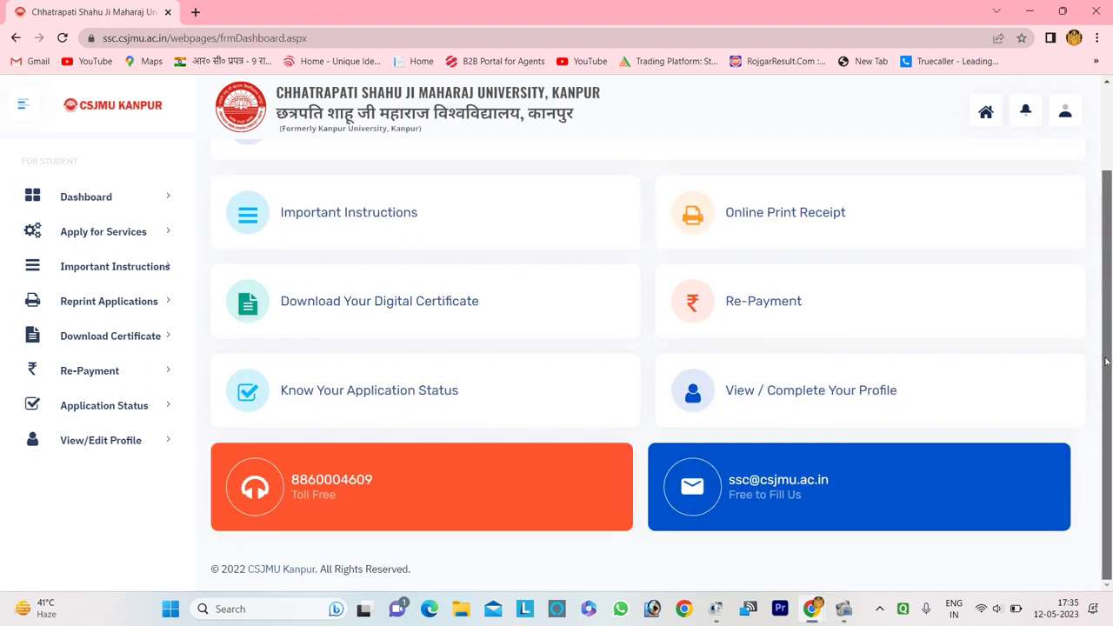
pyautogui.scroll(1, 1106, 361)
pyautogui.scroll(-1, 1106, 366)
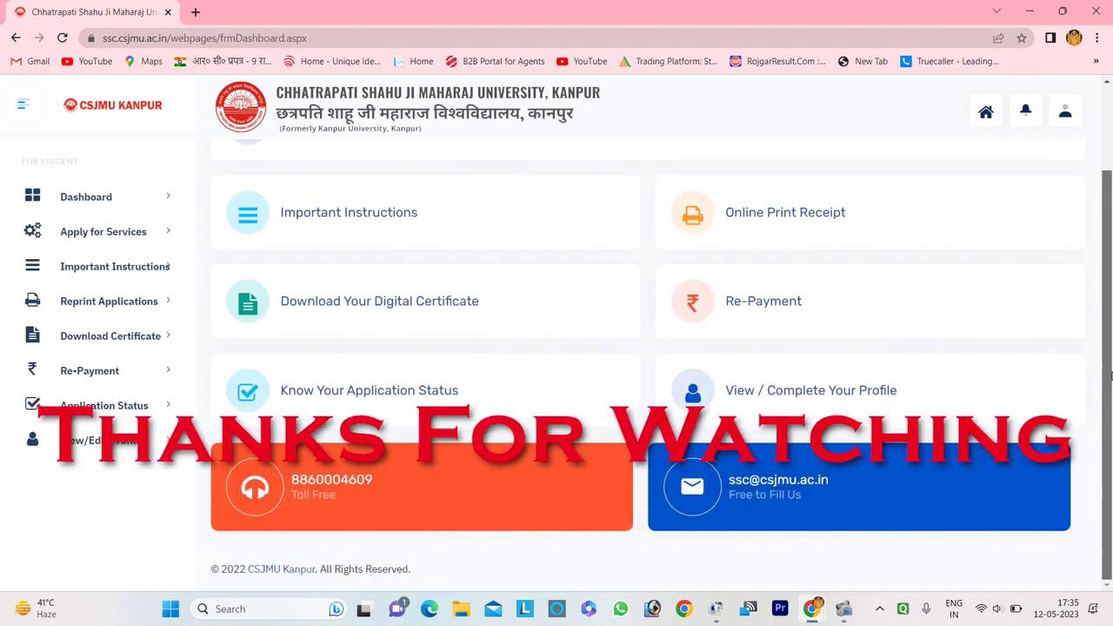